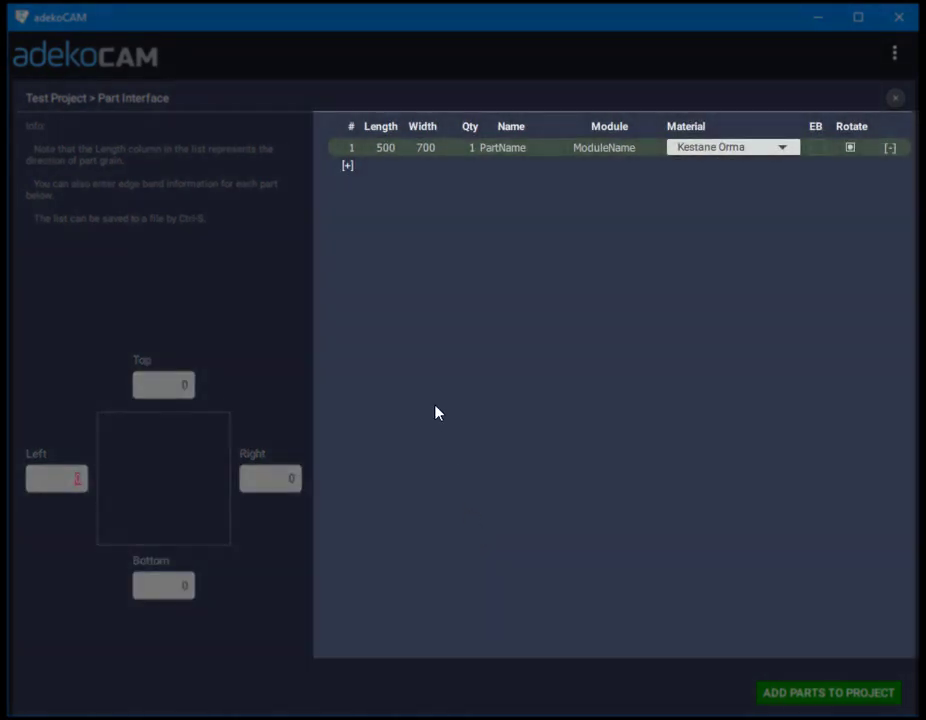
# Step through the first part's length, width, quantity, name and module fields
pyautogui.click(388, 150)
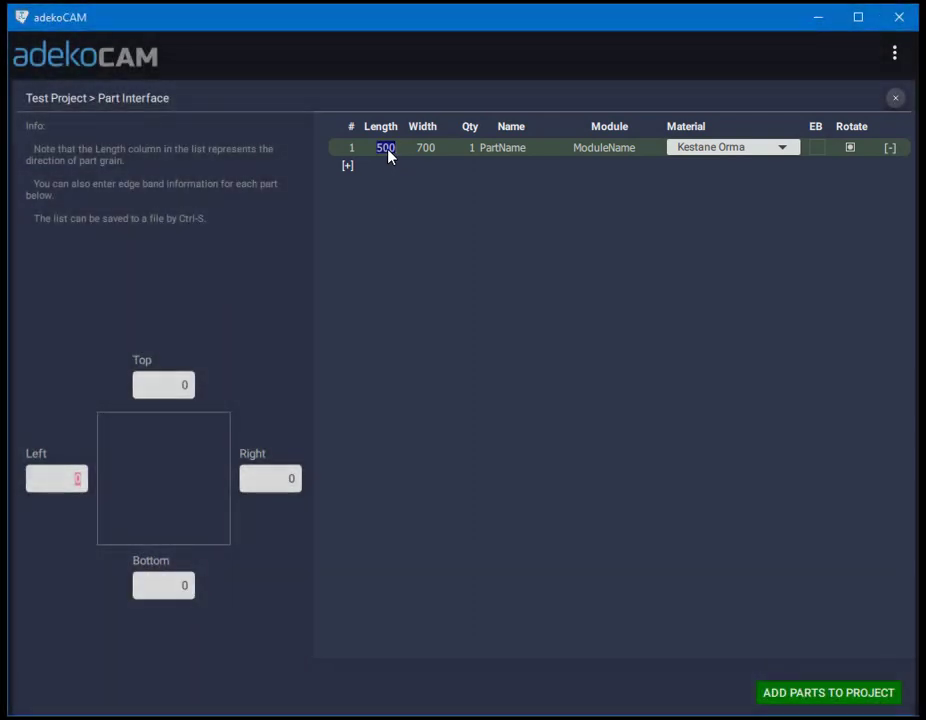
pyautogui.press('Tab')
pyautogui.press('Tab')
pyautogui.press('Tab')
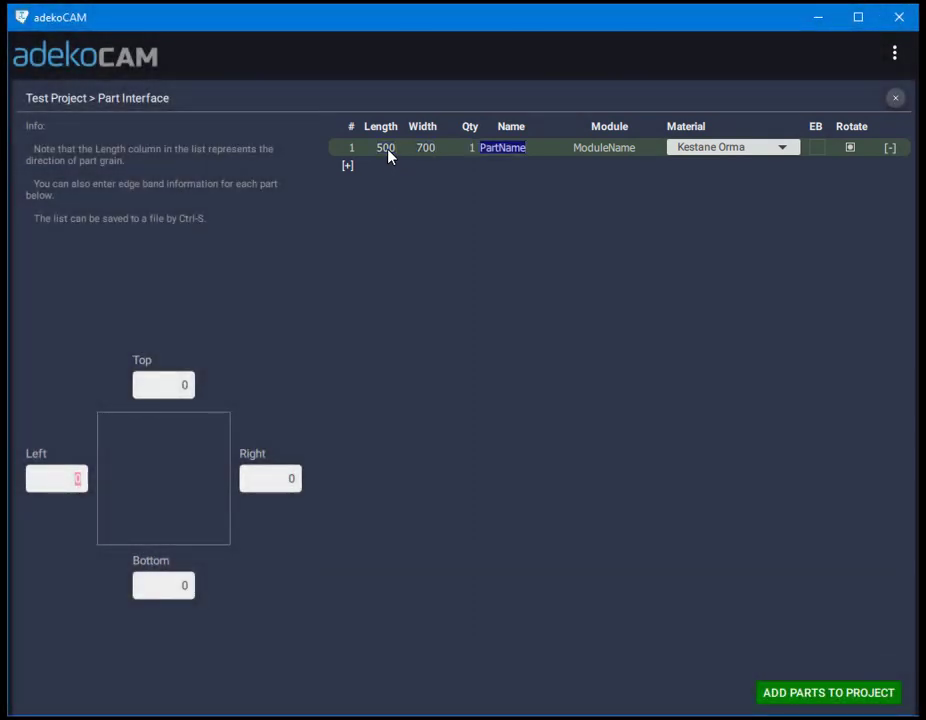
pyautogui.press('Tab')
pyautogui.press('Tab')
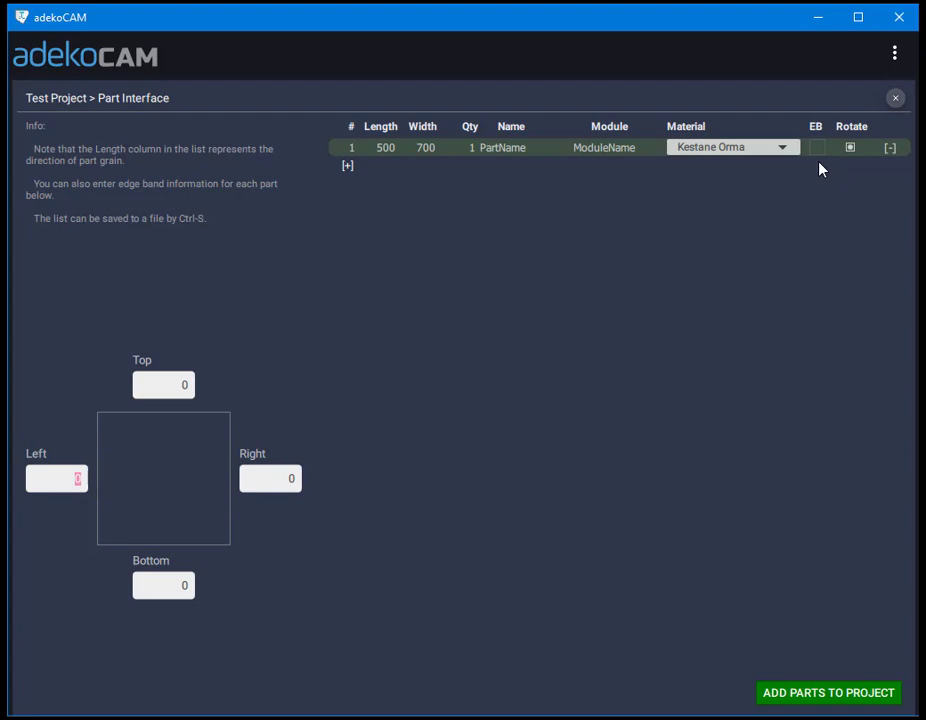
# Add four more part rows to the list so that it holds five parts
pyautogui.click(347, 166)
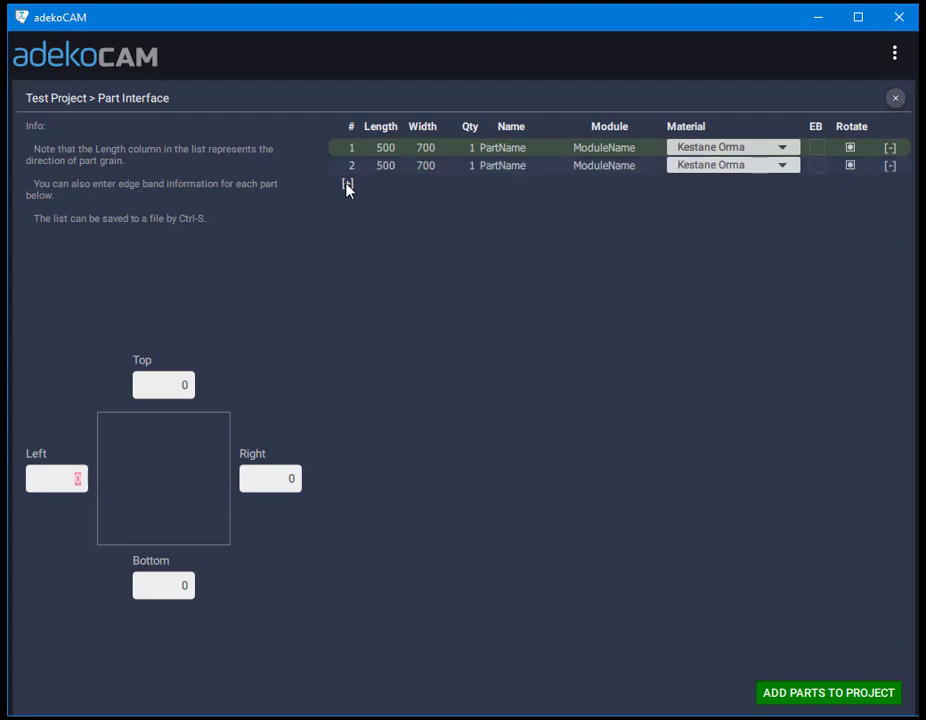
pyautogui.click(347, 184)
pyautogui.click(347, 202)
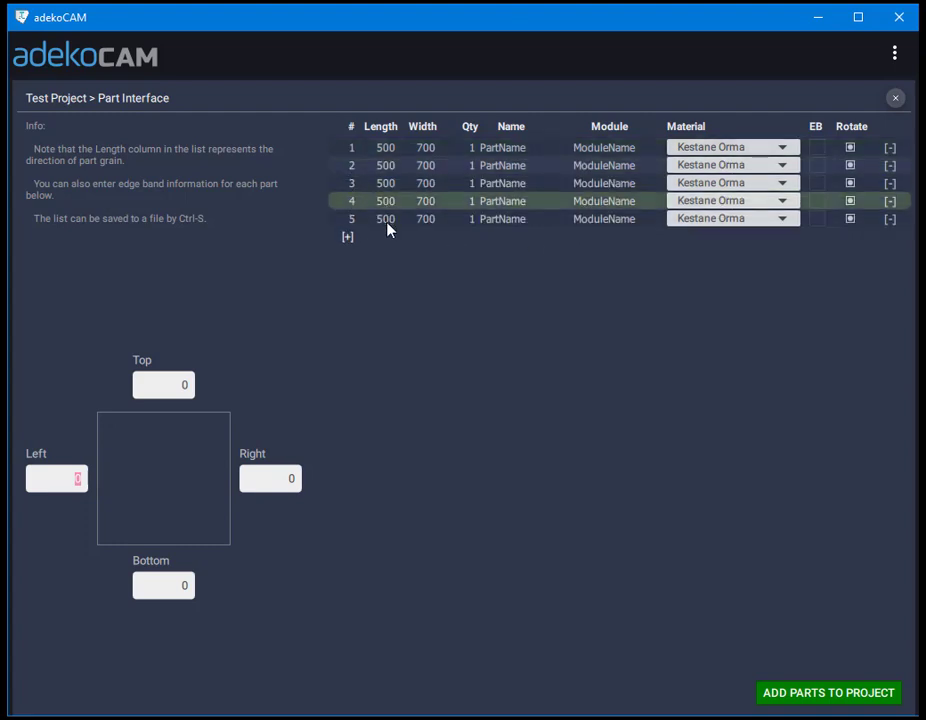
# Extend the parts list to 17 rows by advancing through the fields of each last row, keeping the default values
pyautogui.click(385, 220)
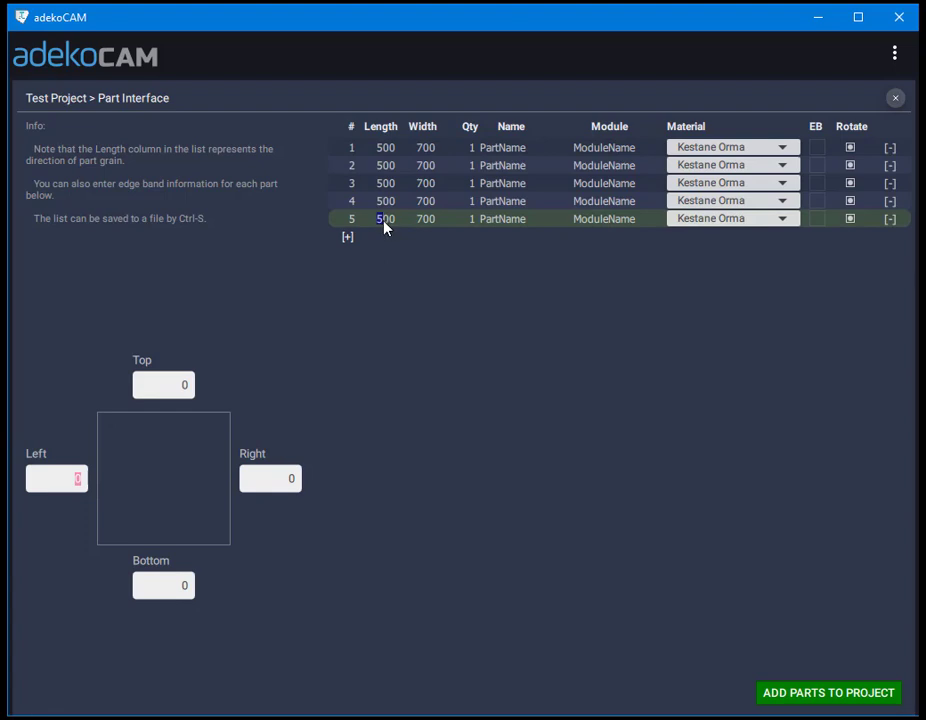
pyautogui.press('Tab')
pyautogui.press('Tab')
pyautogui.press('Tab')
pyautogui.press('Tab')
pyautogui.press('Tab')
pyautogui.press('Tab')
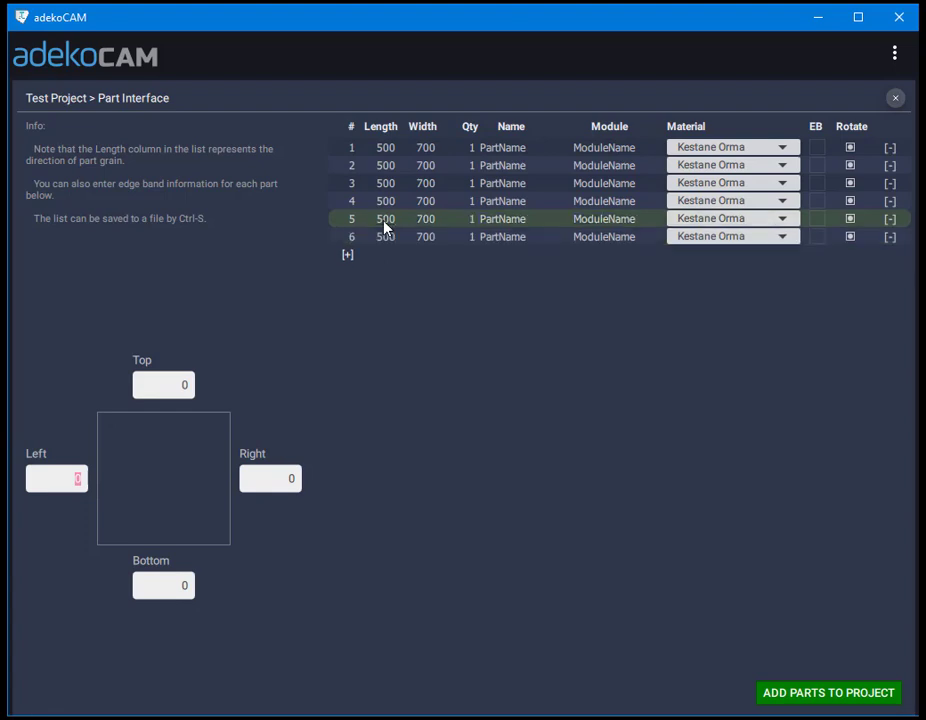
pyautogui.press('Tab')
pyautogui.press('Tab')
pyautogui.press('Tab')
pyautogui.press('Tab')
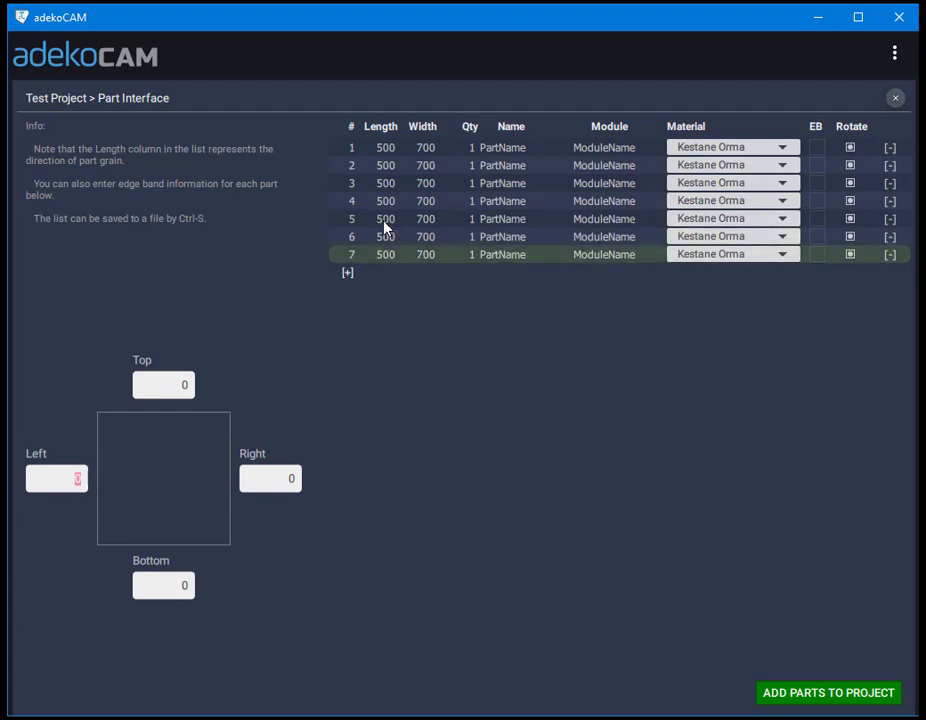
pyautogui.press('Tab')
pyautogui.press('Tab')
pyautogui.press('Tab')
pyautogui.press('Tab')
pyautogui.press('Tab')
pyautogui.press('Tab')
pyautogui.press('Tab')
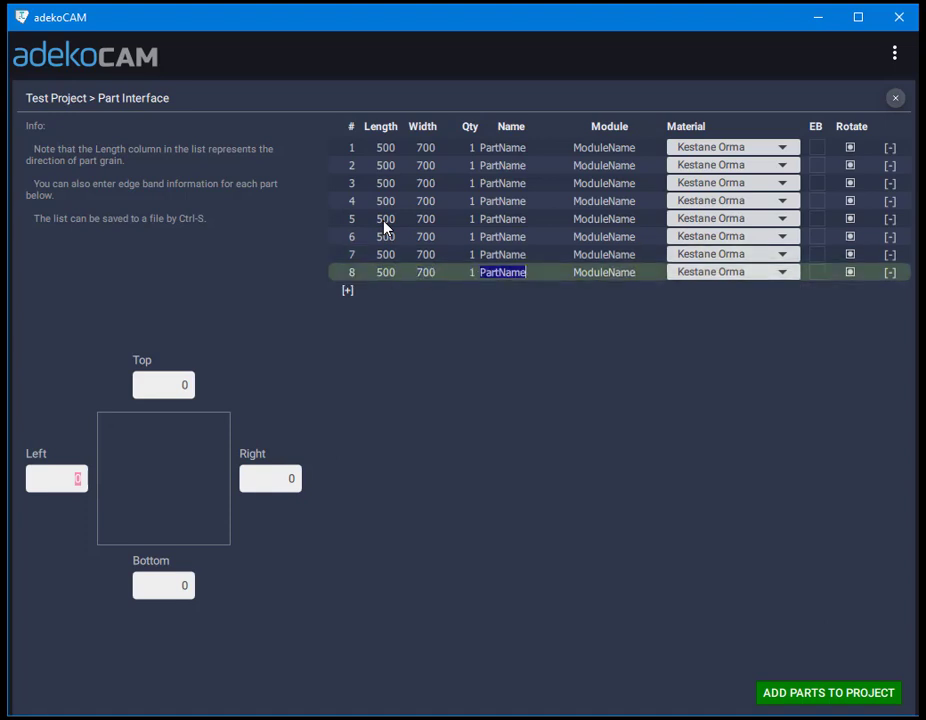
pyautogui.press('Tab')
pyautogui.press('Tab')
pyautogui.press('Tab')
pyautogui.press('Tab')
pyautogui.press('Tab')
pyautogui.press('Tab')
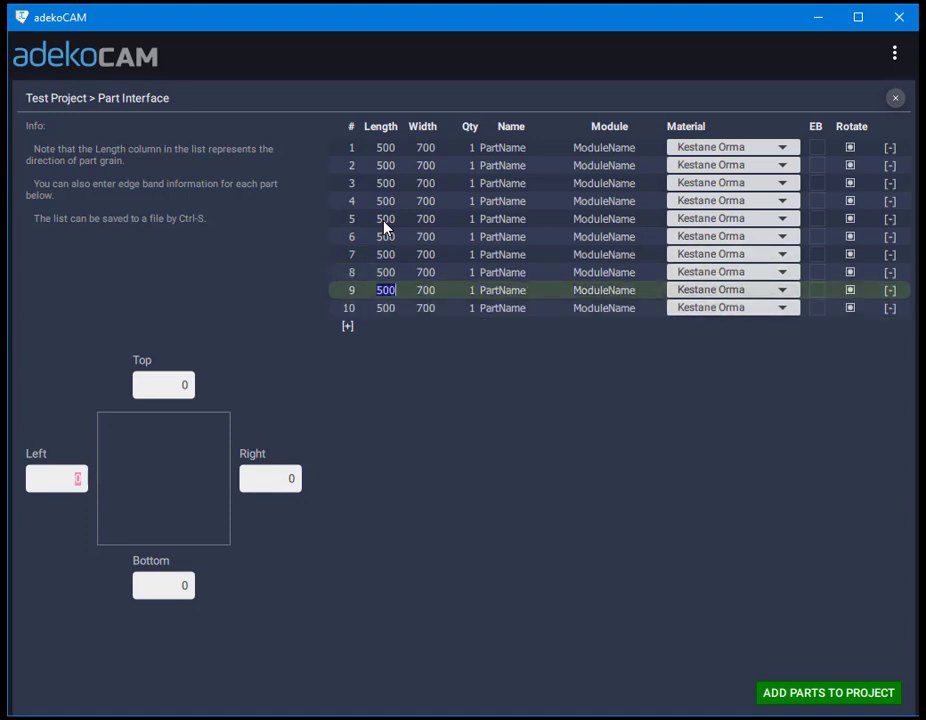
pyautogui.press('Tab')
pyautogui.press('Tab')
pyautogui.press('Tab')
pyautogui.press('Tab')
pyautogui.press('Tab')
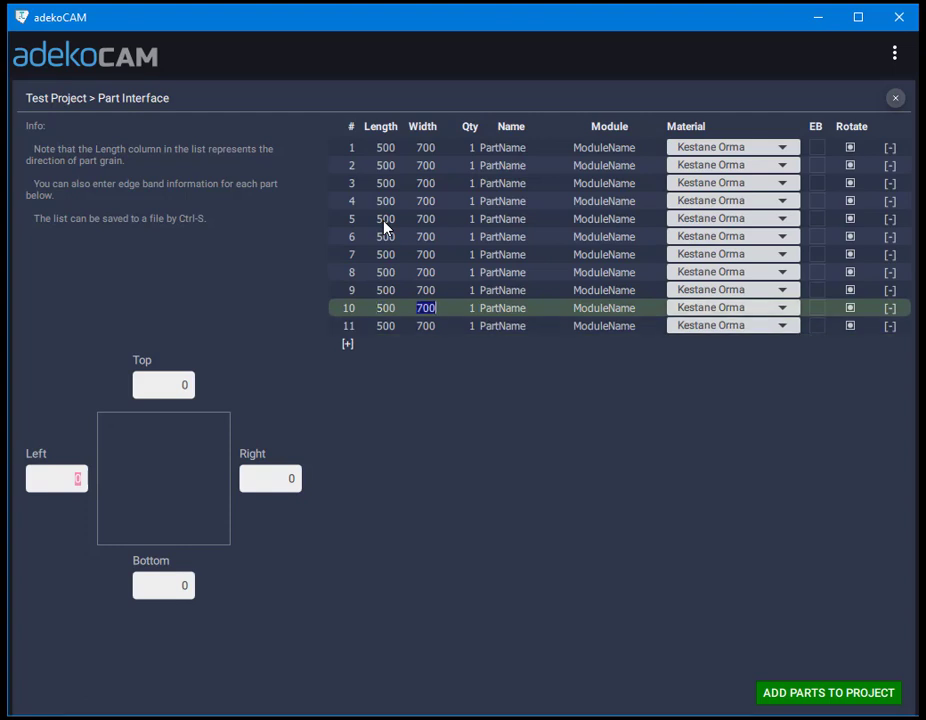
pyautogui.press('Tab')
pyautogui.press('Tab')
pyautogui.press('Tab')
pyautogui.press('Tab')
pyautogui.press('Tab')
pyautogui.press('Tab')
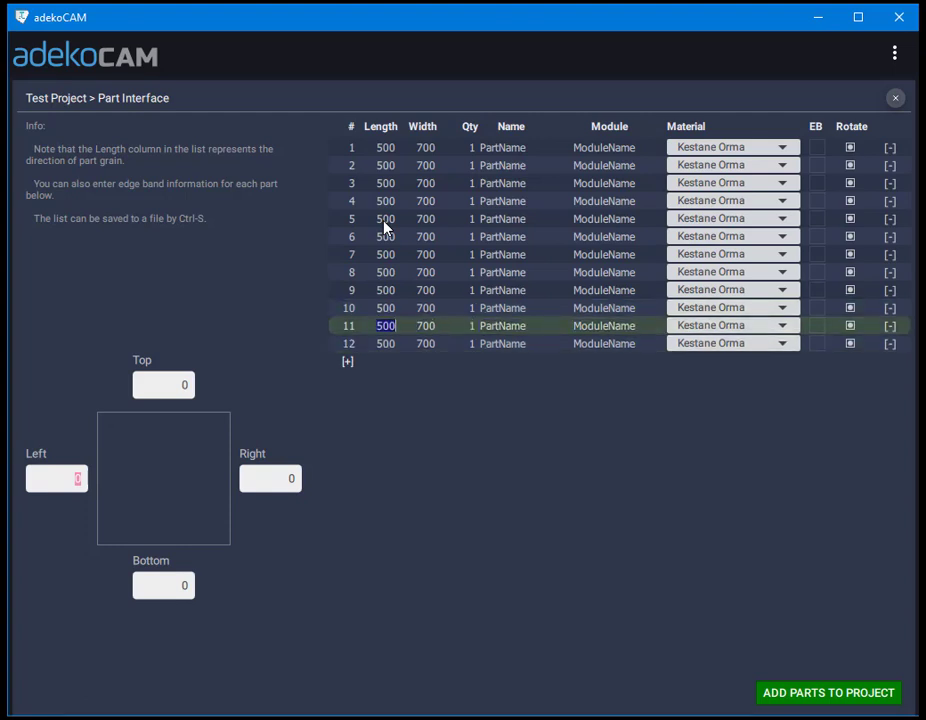
pyautogui.press('Tab')
pyautogui.press('Tab')
pyautogui.press('Tab')
pyautogui.press('Tab')
pyautogui.press('Tab')
pyautogui.press('Tab')
pyautogui.press('Tab')
pyautogui.press('Tab')
pyautogui.press('Tab')
pyautogui.press('Tab')
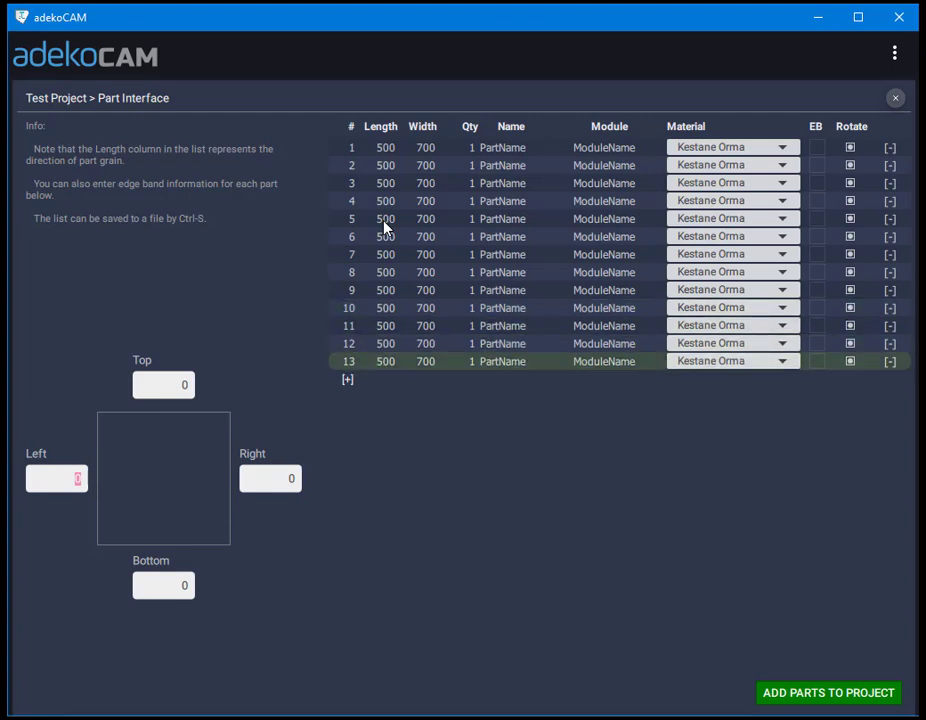
pyautogui.press('Tab')
pyautogui.press('Tab')
pyautogui.press('Tab')
pyautogui.press('Tab')
pyautogui.press('Tab')
pyautogui.press('Tab')
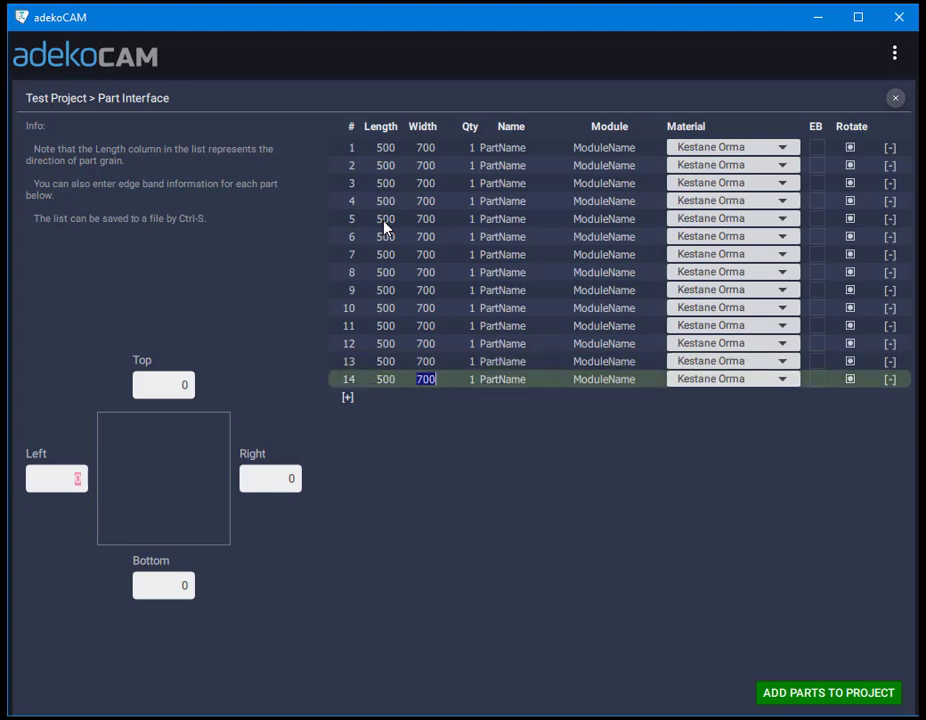
pyautogui.press('Tab')
pyautogui.press('Tab')
pyautogui.press('Tab')
pyautogui.press('Tab')
pyautogui.press('Tab')
pyautogui.press('Tab')
pyautogui.press('Tab')
pyautogui.press('Tab')
pyautogui.press('Tab')
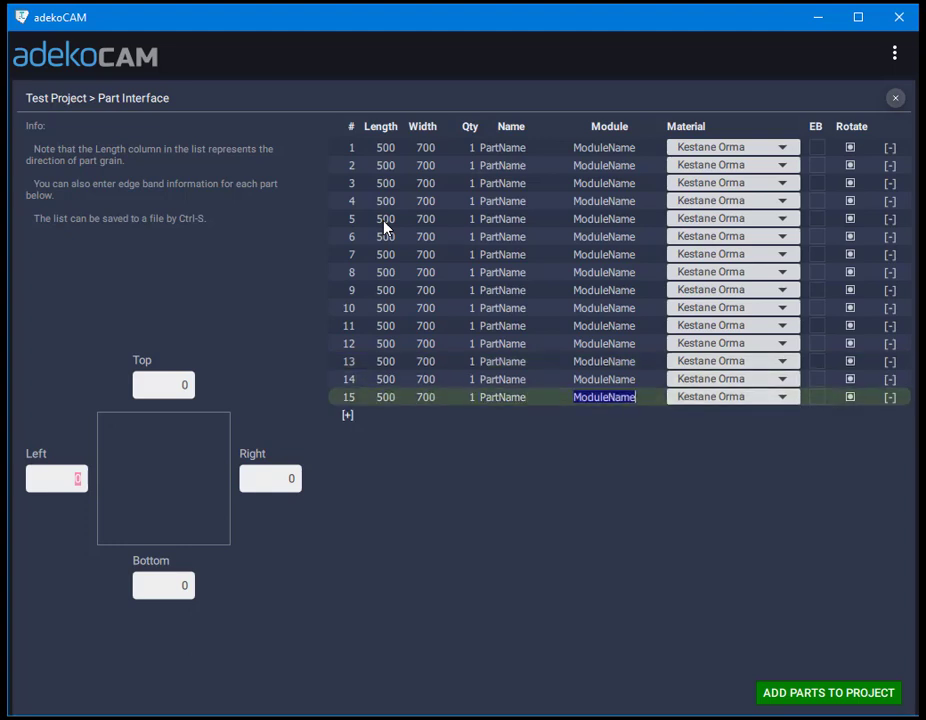
pyautogui.press('Tab')
pyautogui.press('Tab')
pyautogui.press('Tab')
pyautogui.press('Tab')
pyautogui.press('Tab')
pyautogui.press('Tab')
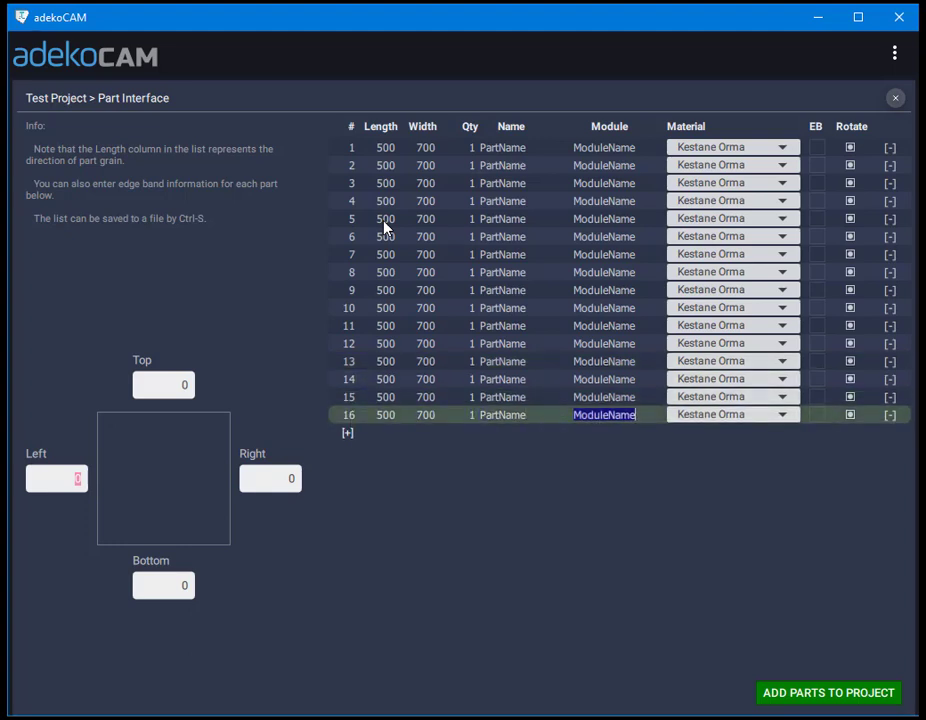
pyautogui.press('Tab')
pyautogui.press('Tab')
pyautogui.press('Tab')
pyautogui.press('Tab')
pyautogui.press('Tab')
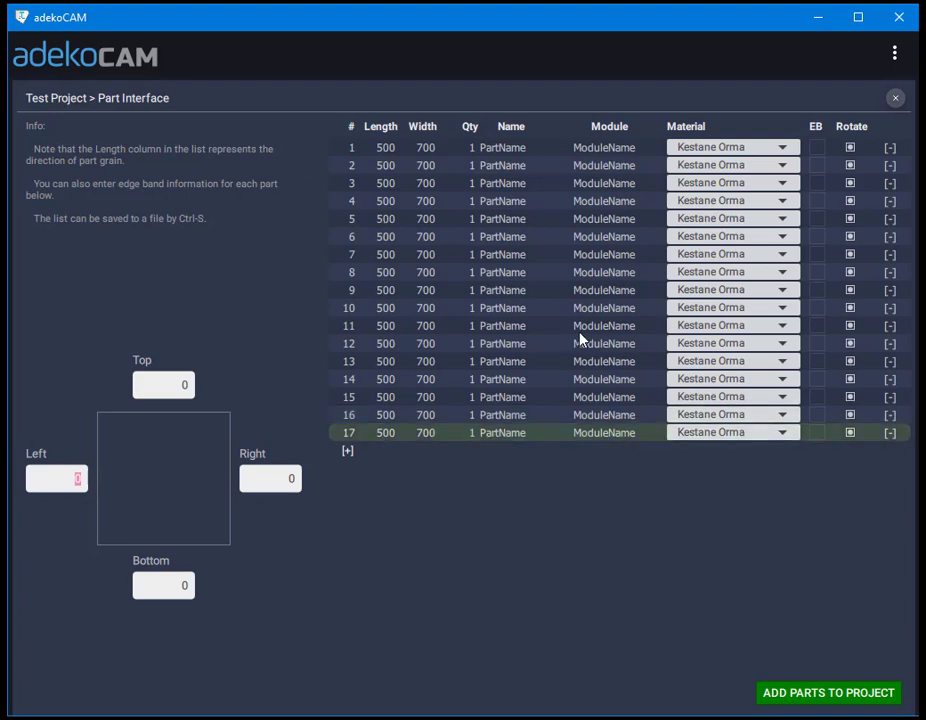
pyautogui.hotkey('ctrl', 's')
pyautogui.moveTo(475, 56); pyautogui.dragTo(570, 77)
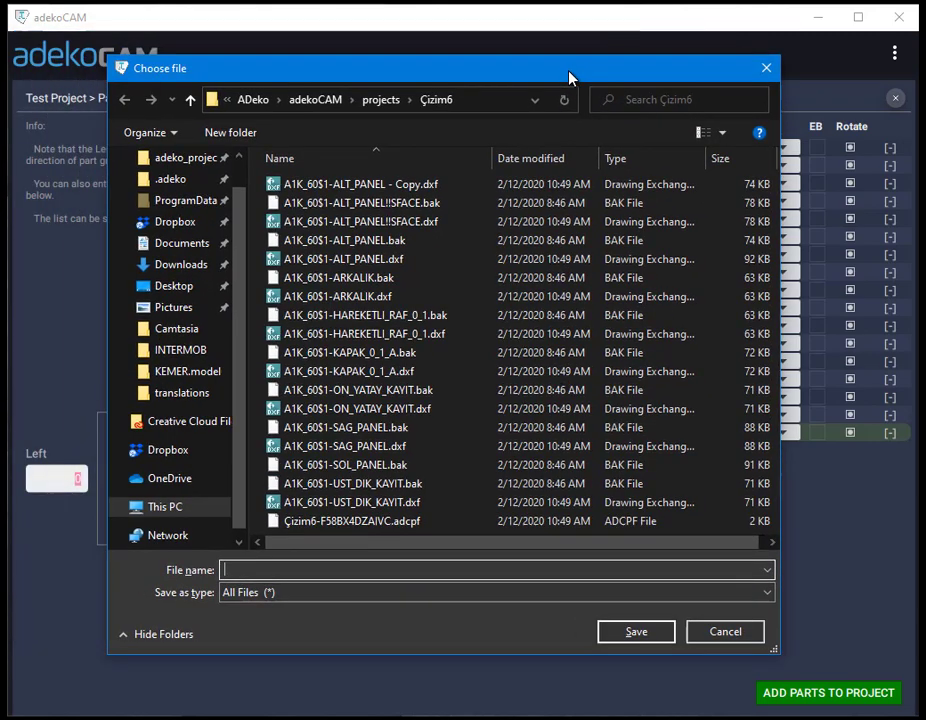
pyautogui.click(718, 633)
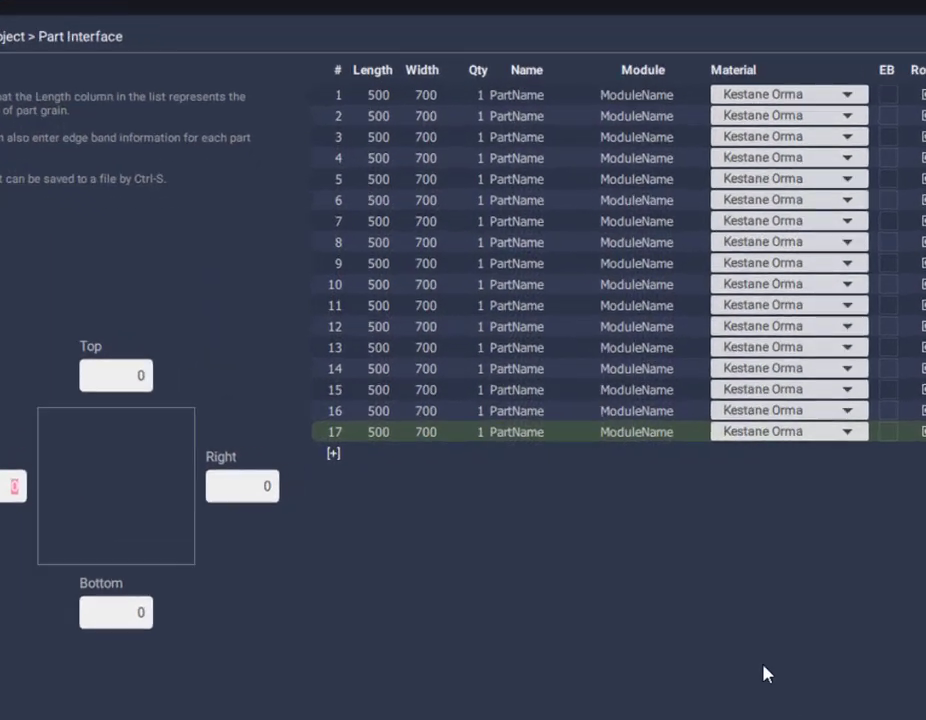
# Set part 16's length to 555 and width to 666, and add a new row that copies it
pyautogui.click(381, 414)
pyautogui.click(381, 415)
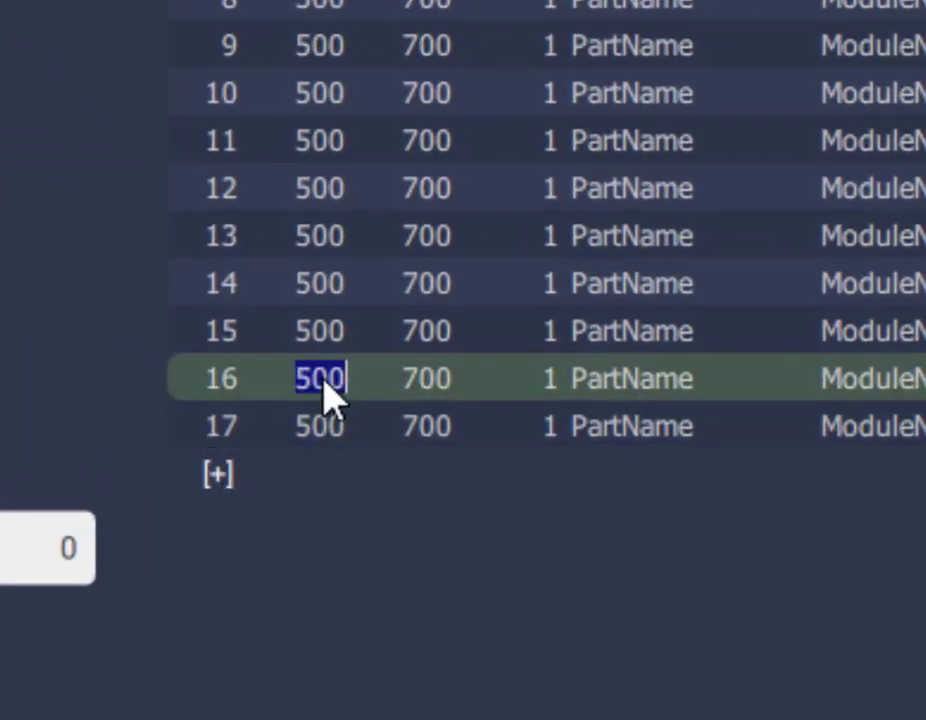
pyautogui.write('555')
pyautogui.click(420, 390)
pyautogui.write('666')
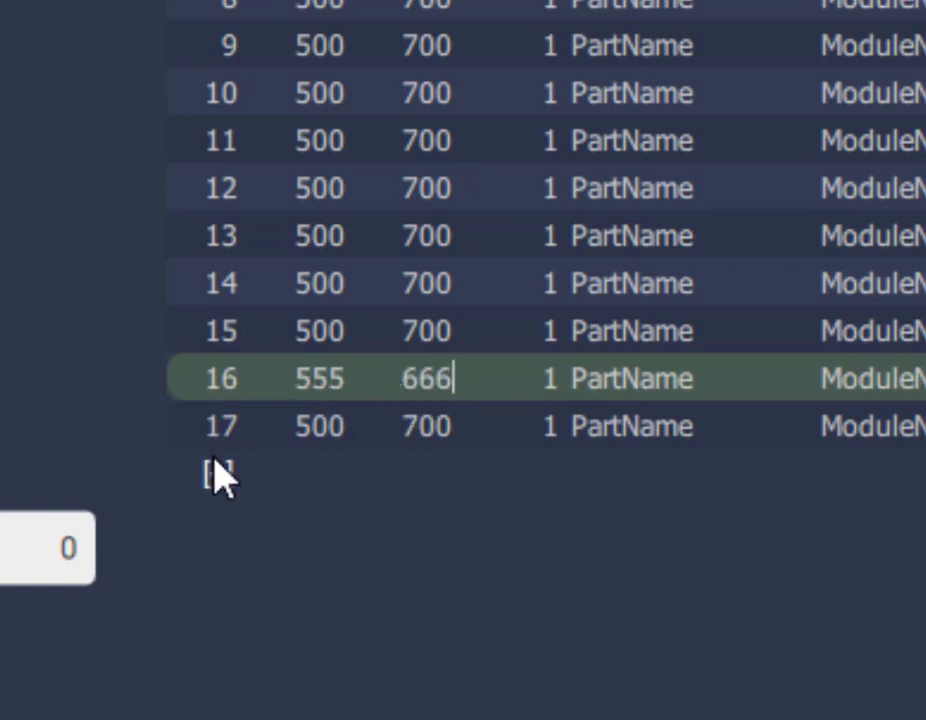
pyautogui.click(218, 474)
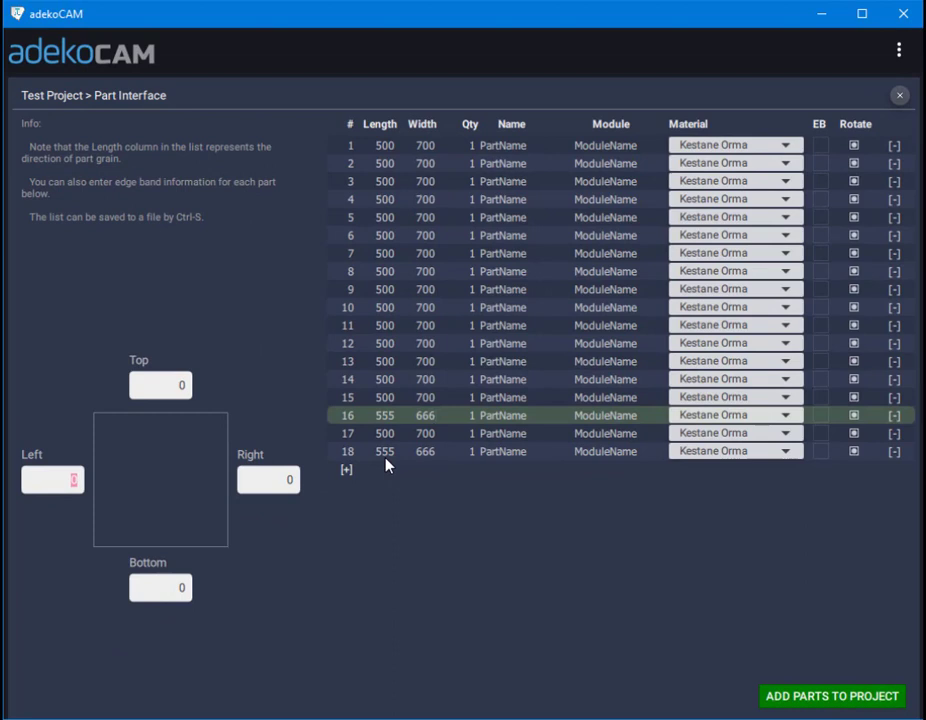
# Set the top, left, right and bottom edge bands of part 1 to 0.4
pyautogui.click(336, 151)
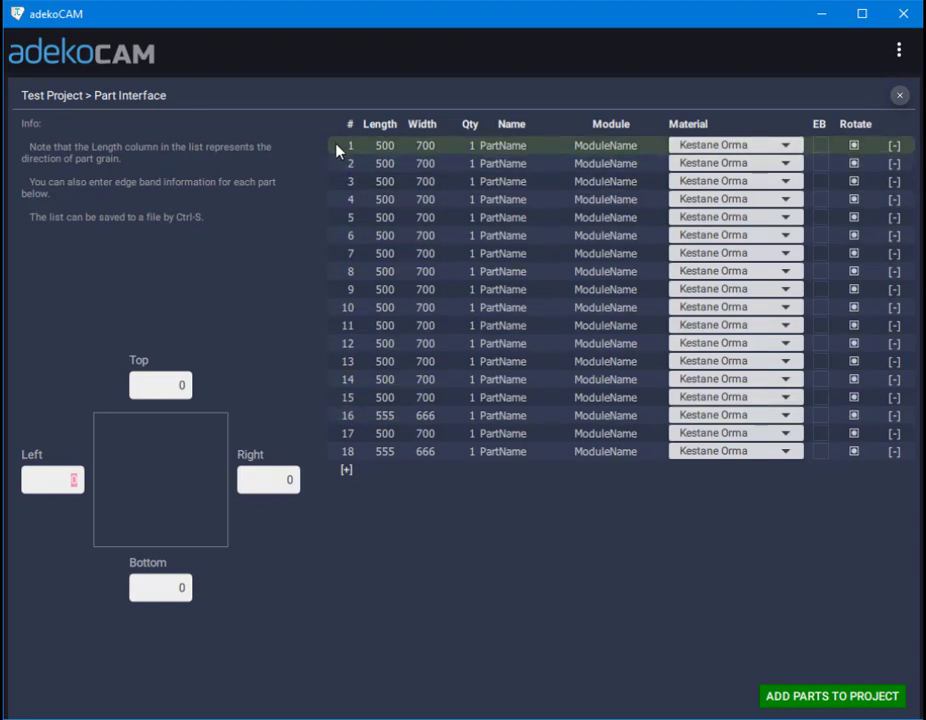
pyautogui.click(163, 384)
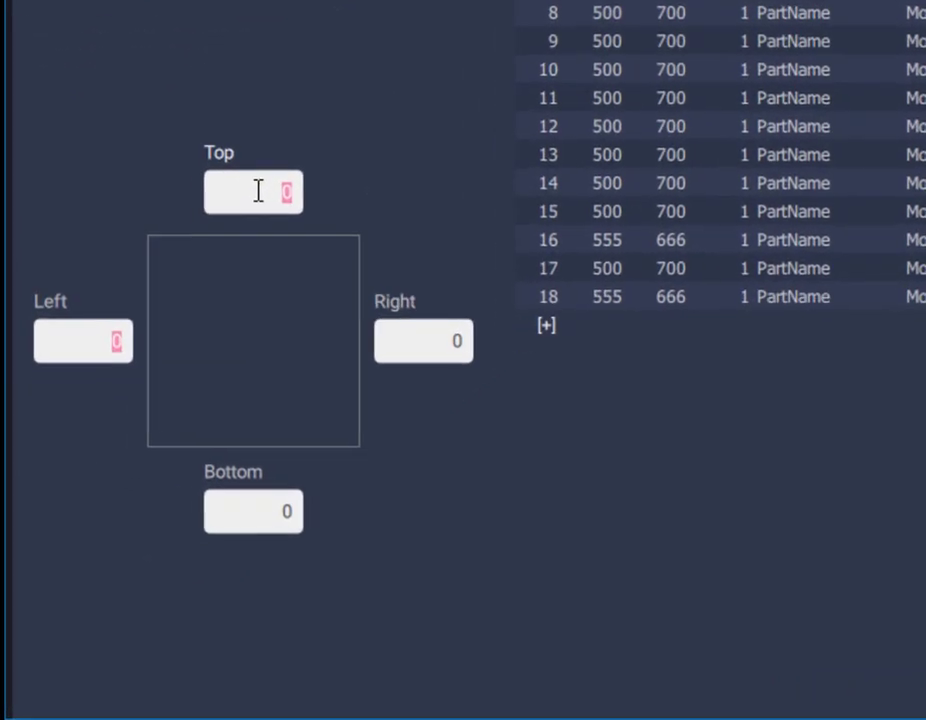
pyautogui.write('0.4')
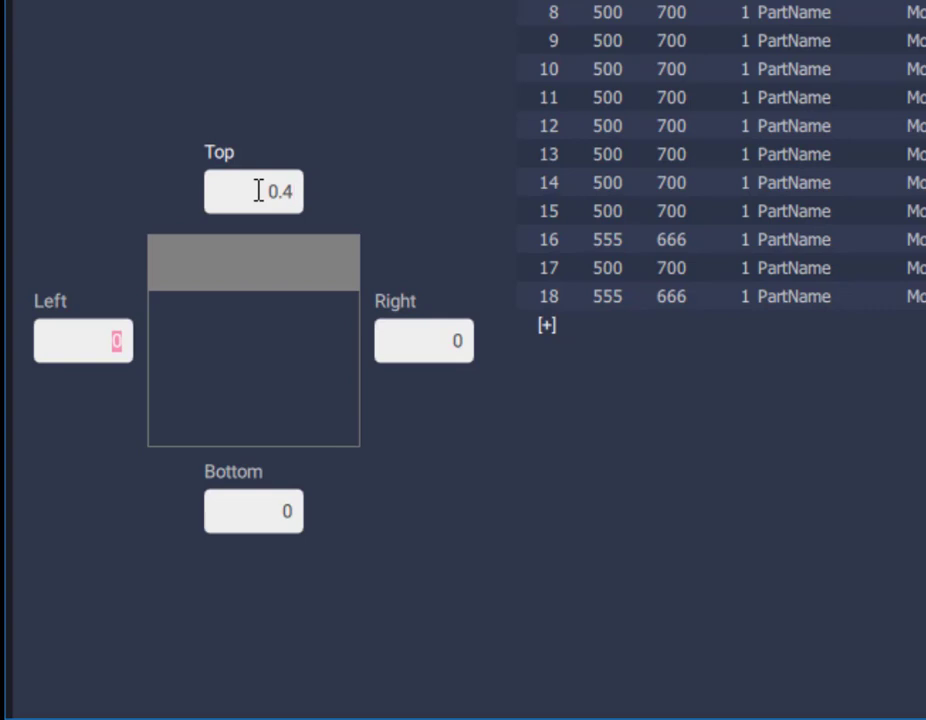
pyautogui.click(71, 340)
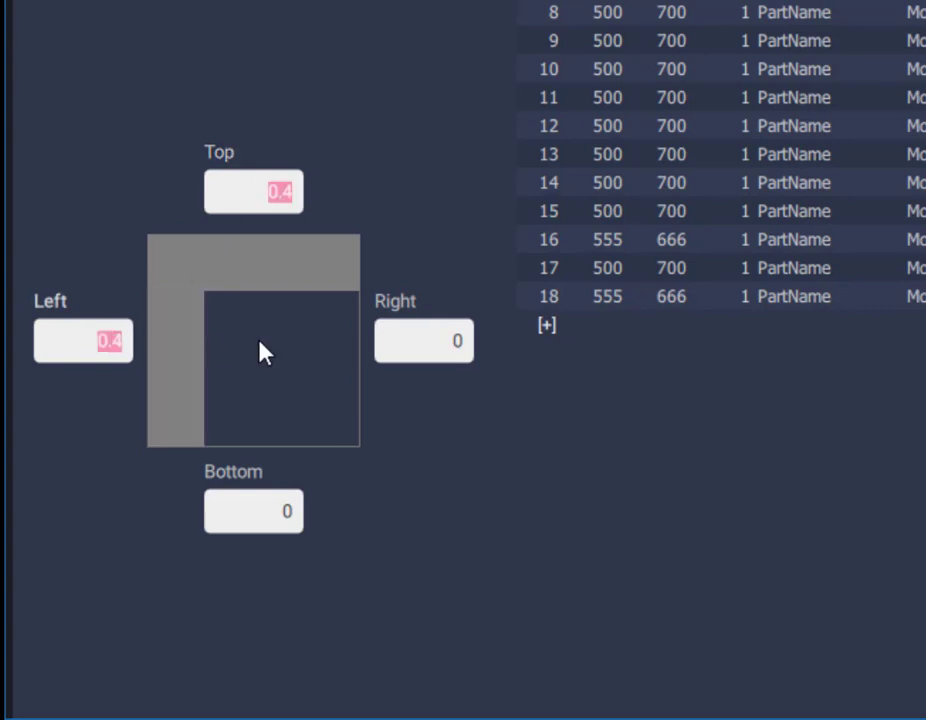
pyautogui.click(393, 340)
pyautogui.click(258, 511)
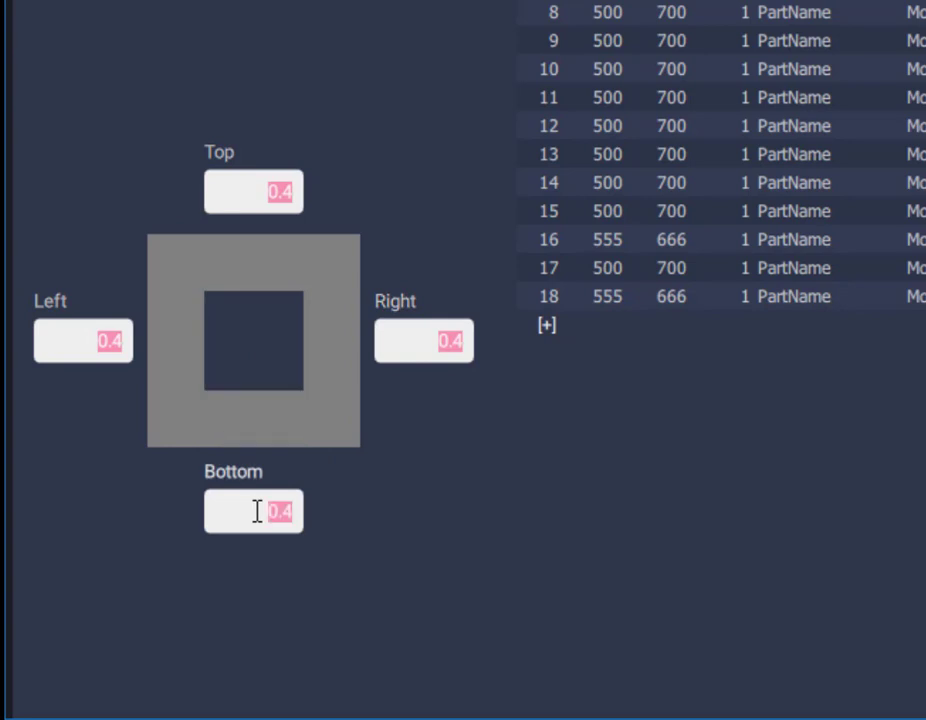
# Set the right and left edge bands of part 2 to 0.4
pyautogui.write('0')
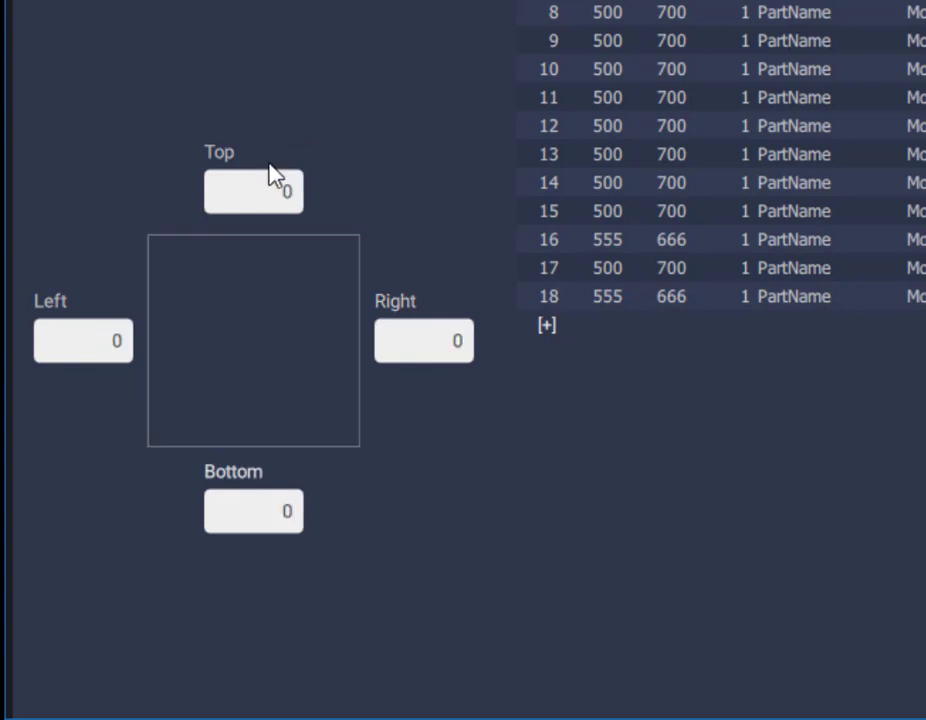
pyautogui.click(409, 342)
pyautogui.write('0.4')
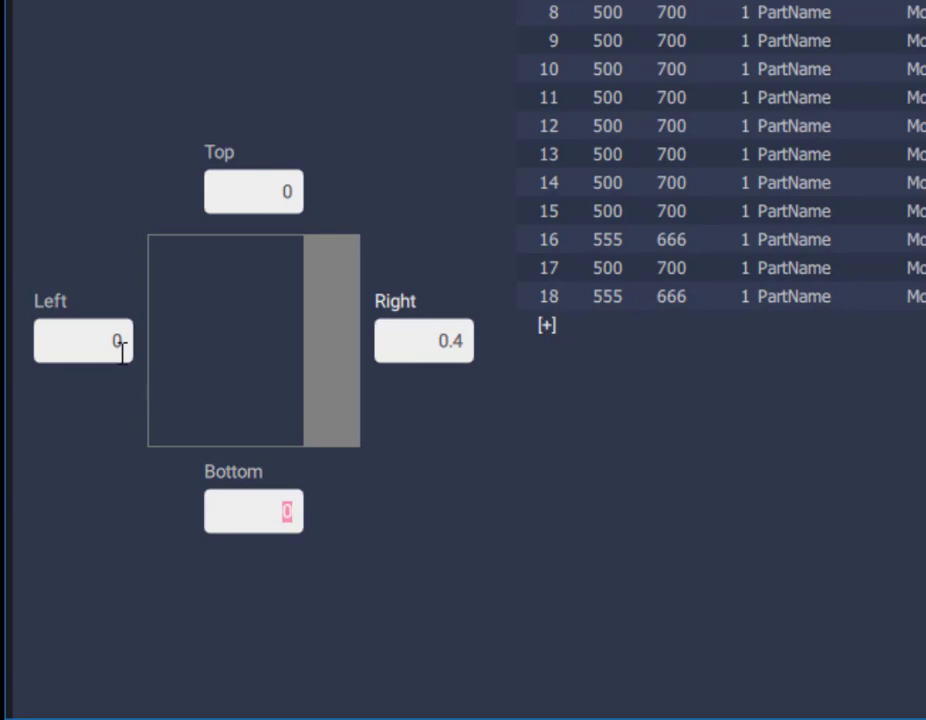
pyautogui.click(60, 343)
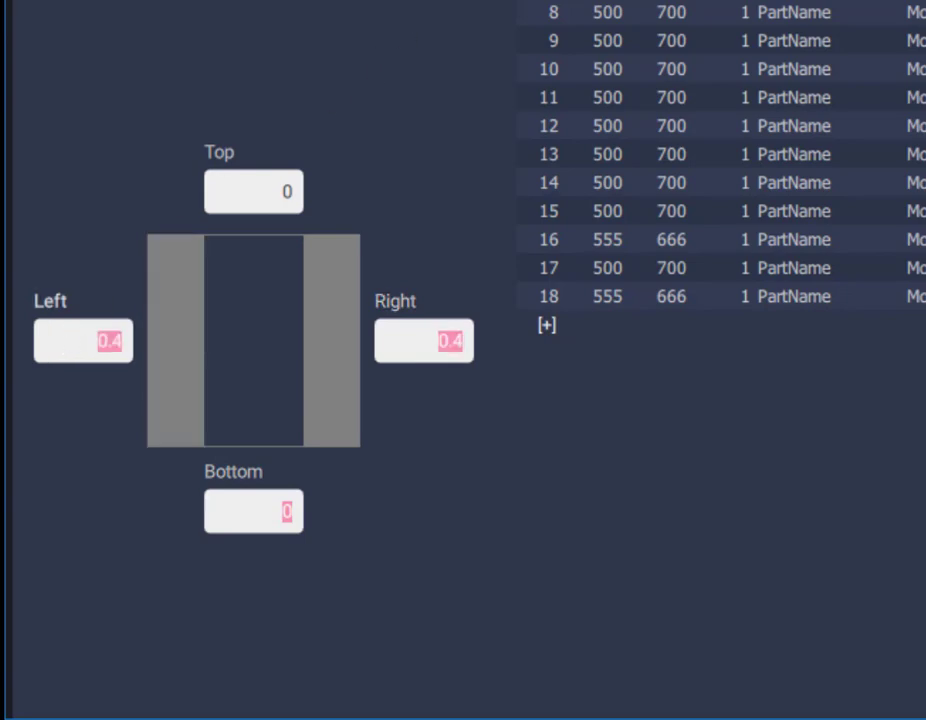
# Set the bottom and right edge bands of part 3 to 0.4
pyautogui.write('0')
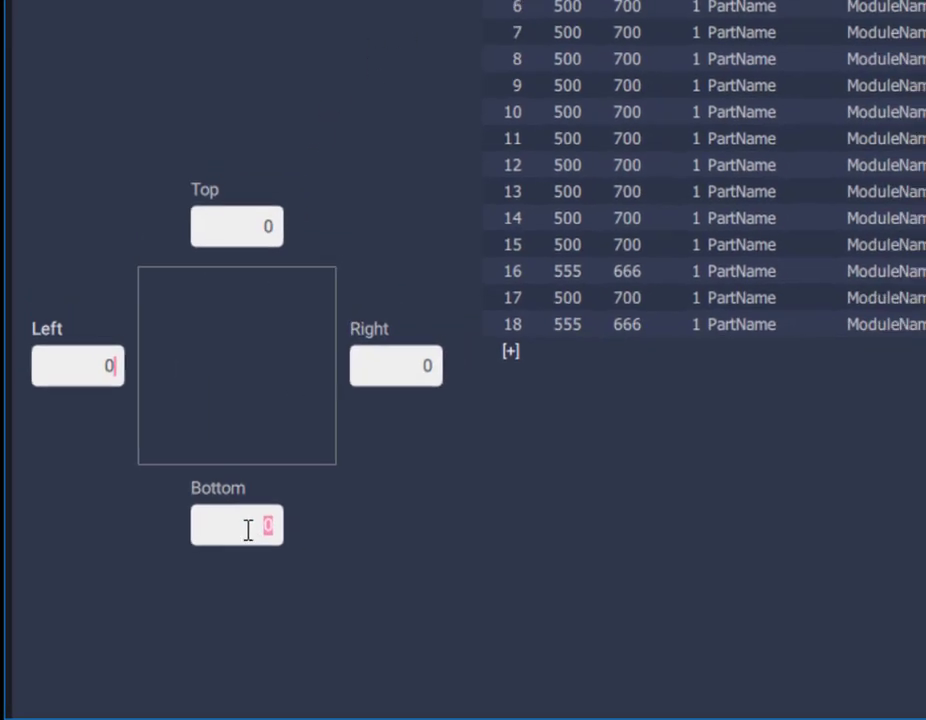
pyautogui.write('0.4')
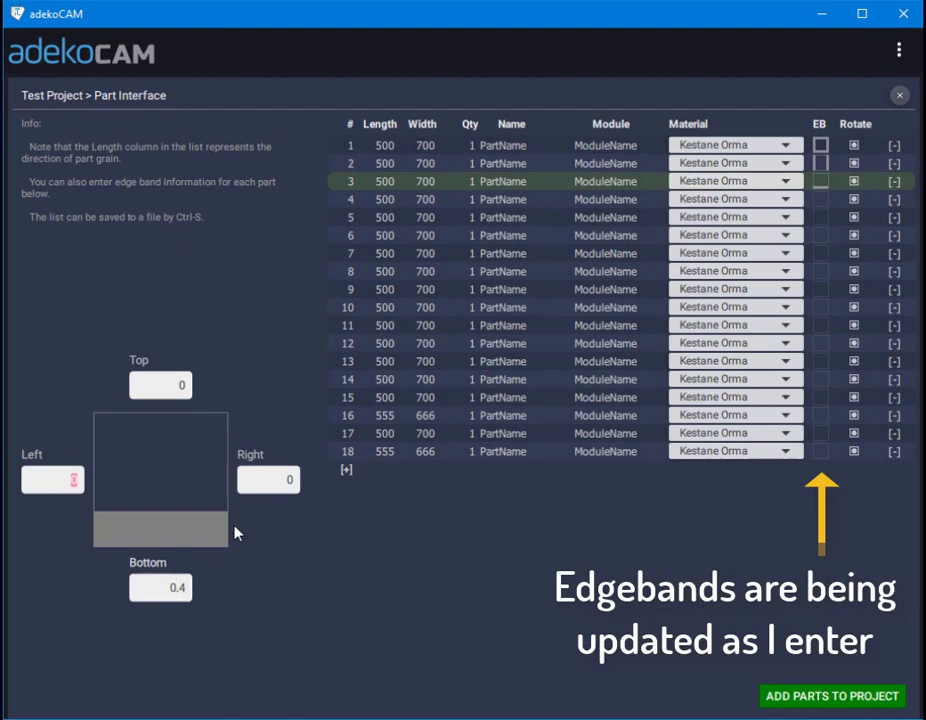
pyautogui.click(246, 480)
pyautogui.write('0.4')
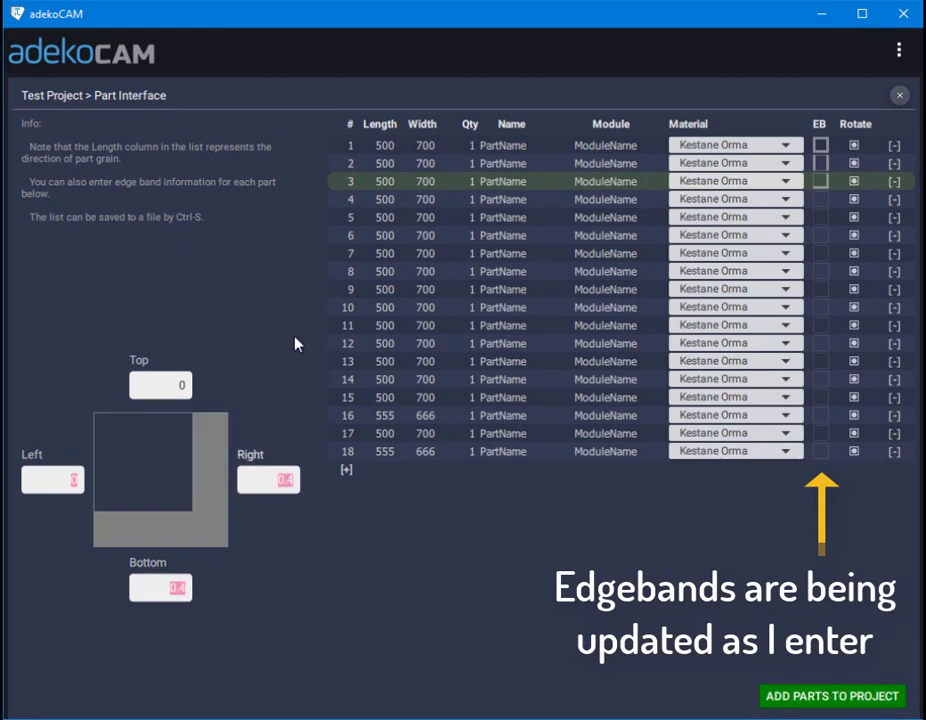
# Set the left and right edge bands of part 4 to 0.4
pyautogui.click(332, 200)
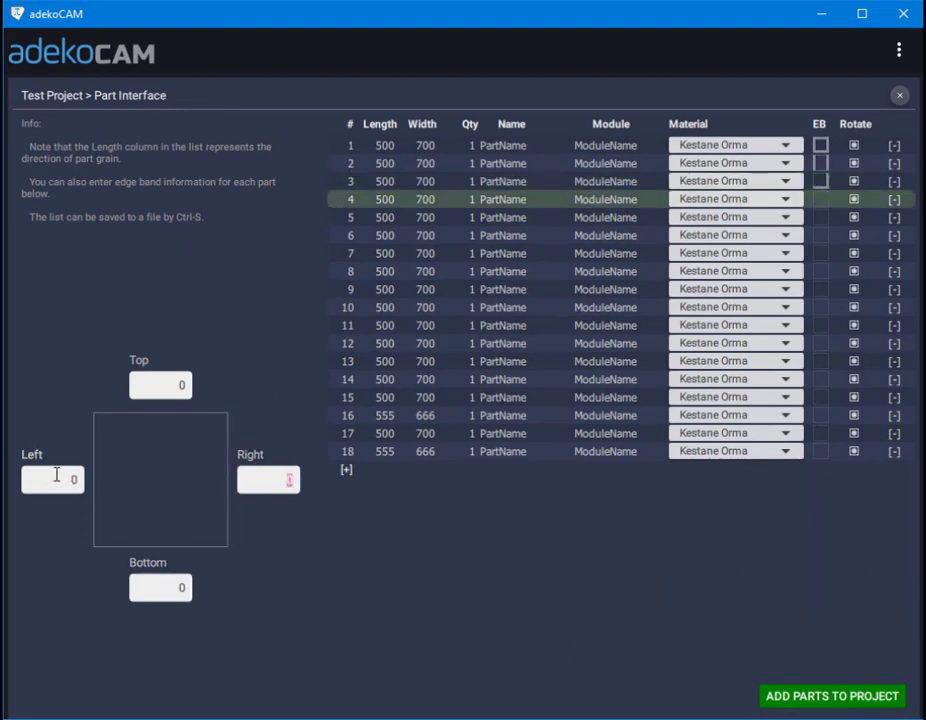
pyautogui.click(56, 475)
pyautogui.write('0.4')
pyautogui.click(262, 481)
pyautogui.write('0.4')
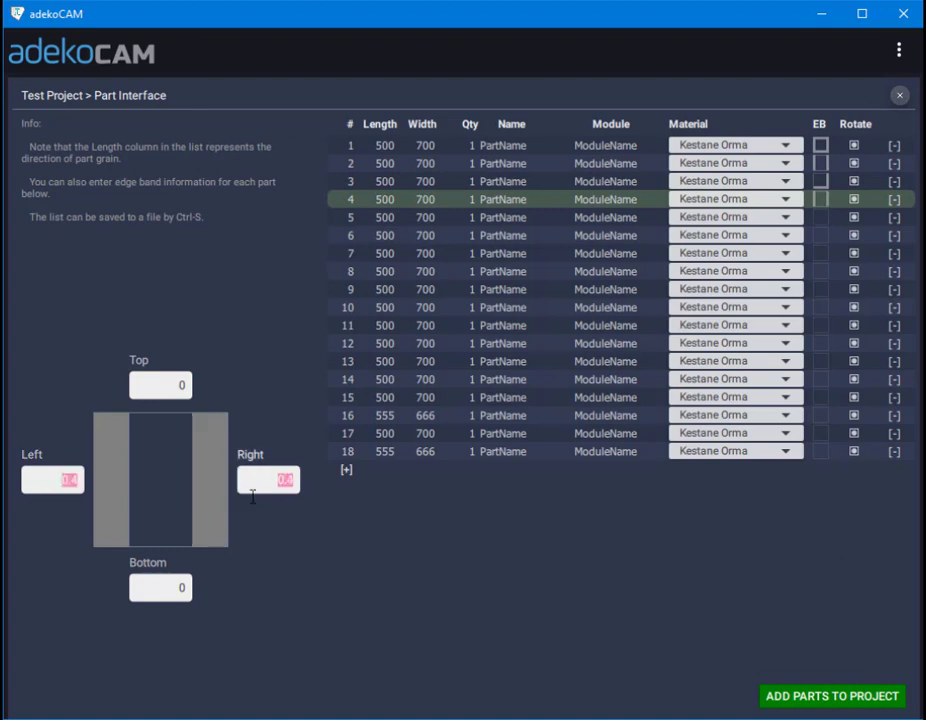
# Set the bottom edge band of part 4 to 0.4
pyautogui.click(161, 585)
pyautogui.write('0.4')
pyautogui.click(332, 218)
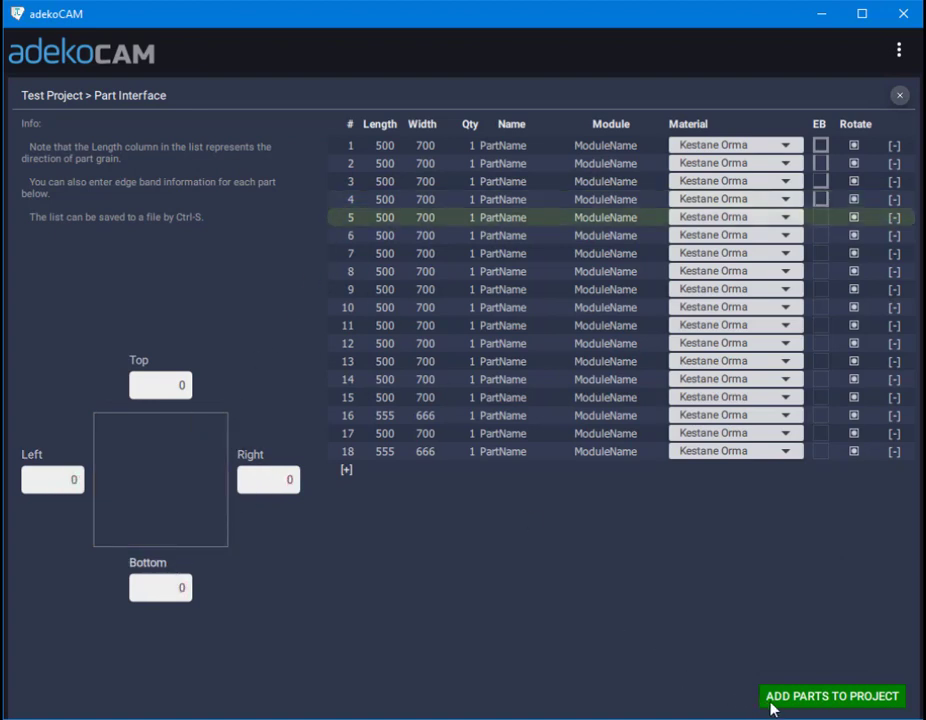
pyautogui.click(380, 455)
pyautogui.hotkey('ctrl', 's')
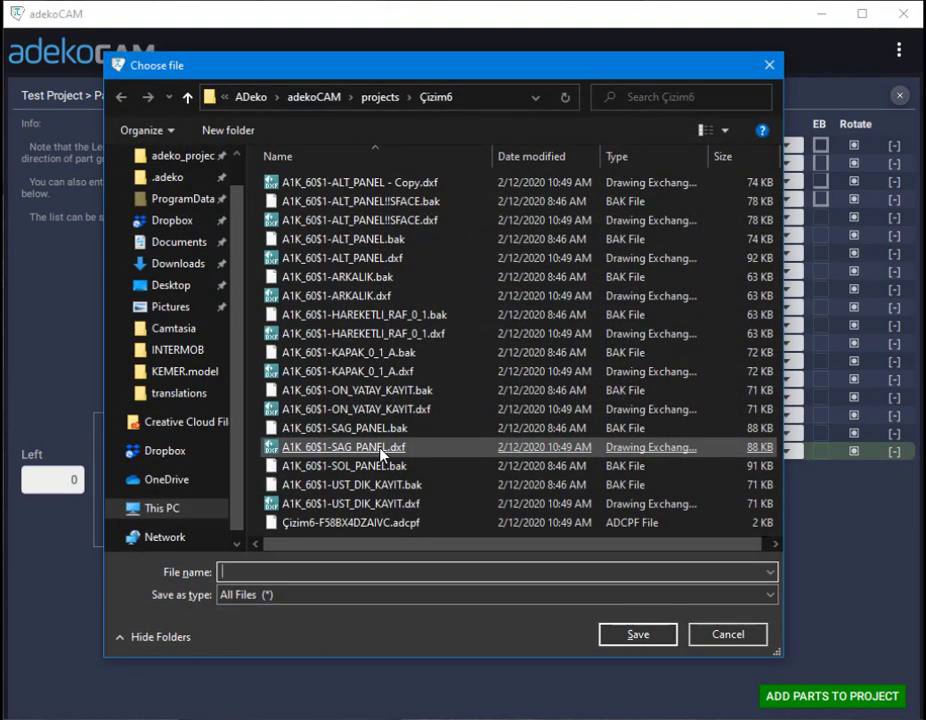
pyautogui.click(727, 634)
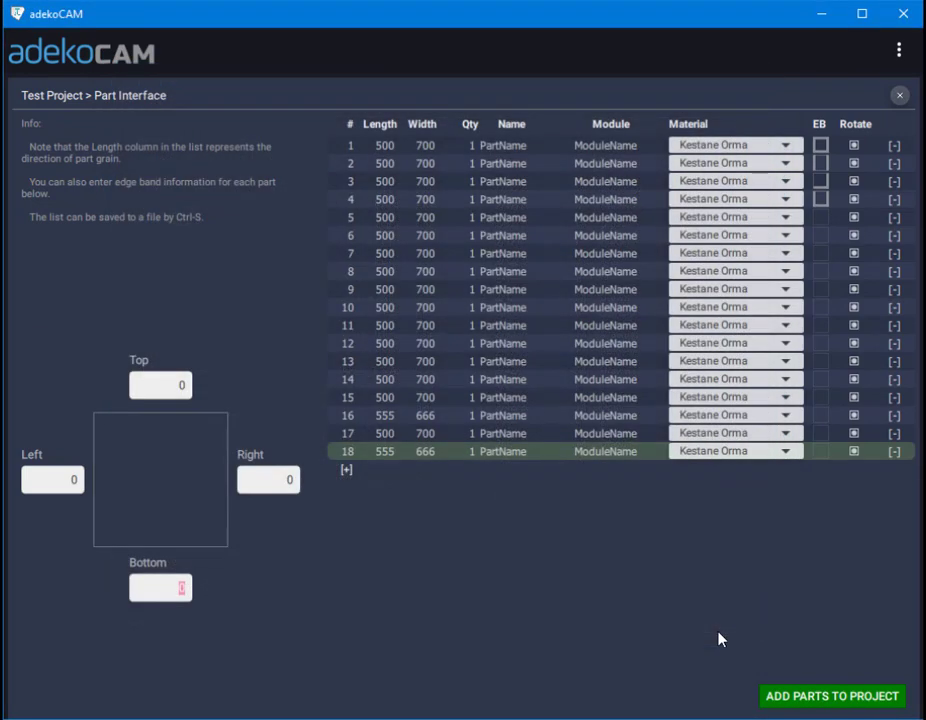
# Add the listed parts to Test Project with part layer PANEL and edge band filter LMM
pyautogui.click(760, 694)
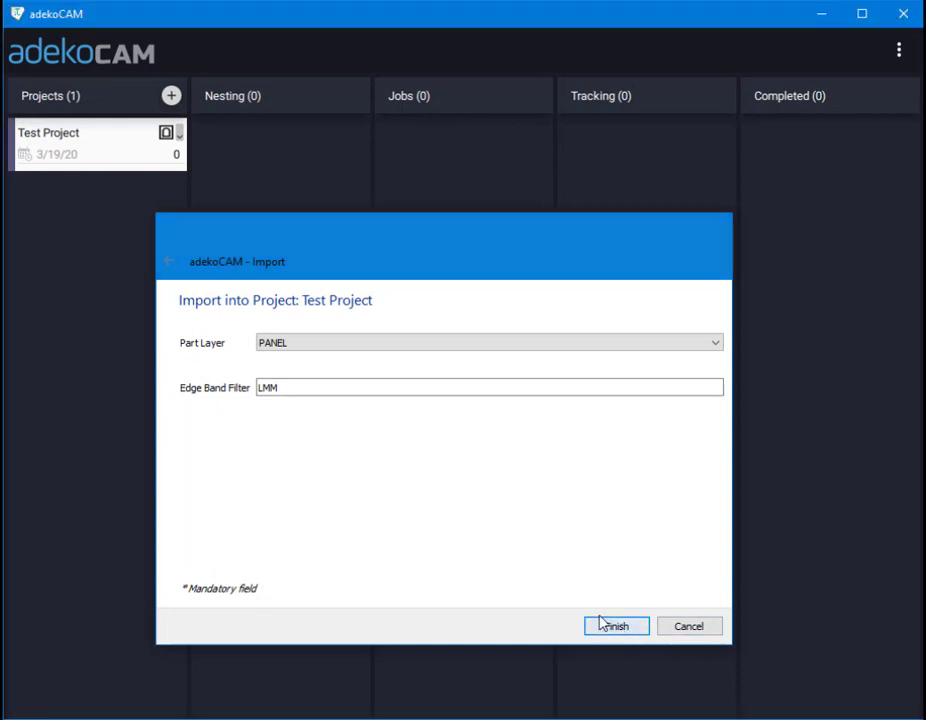
pyautogui.click(599, 625)
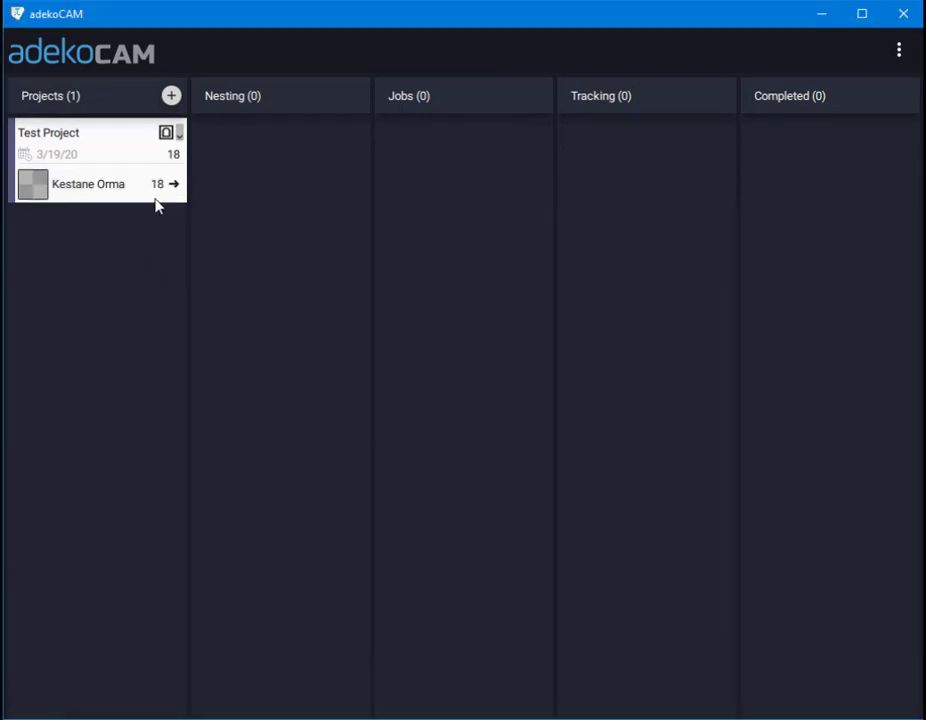
pyautogui.moveTo(112, 190); pyautogui.dragTo(185, 213)
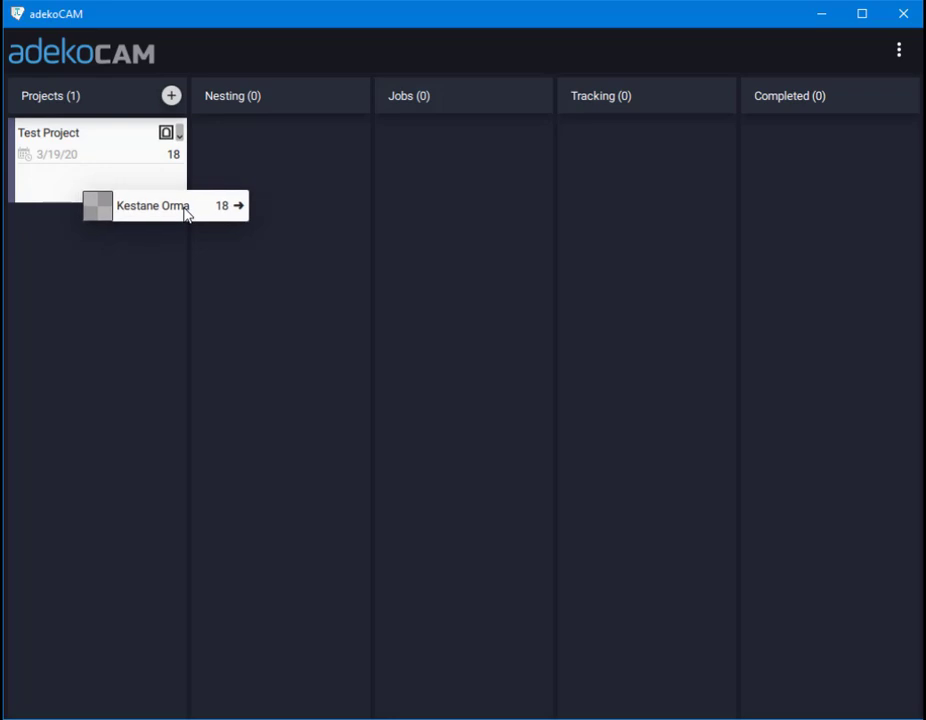
pyautogui.moveTo(185, 213); pyautogui.dragTo(120, 192)
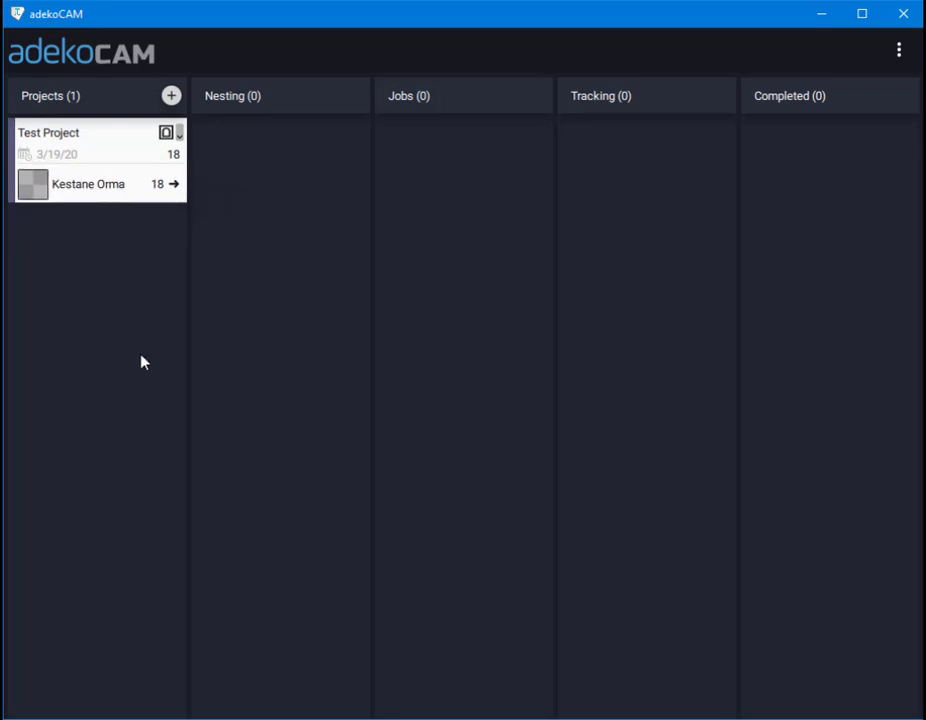
# Open the Door Interface for Test Project
pyautogui.click(179, 134)
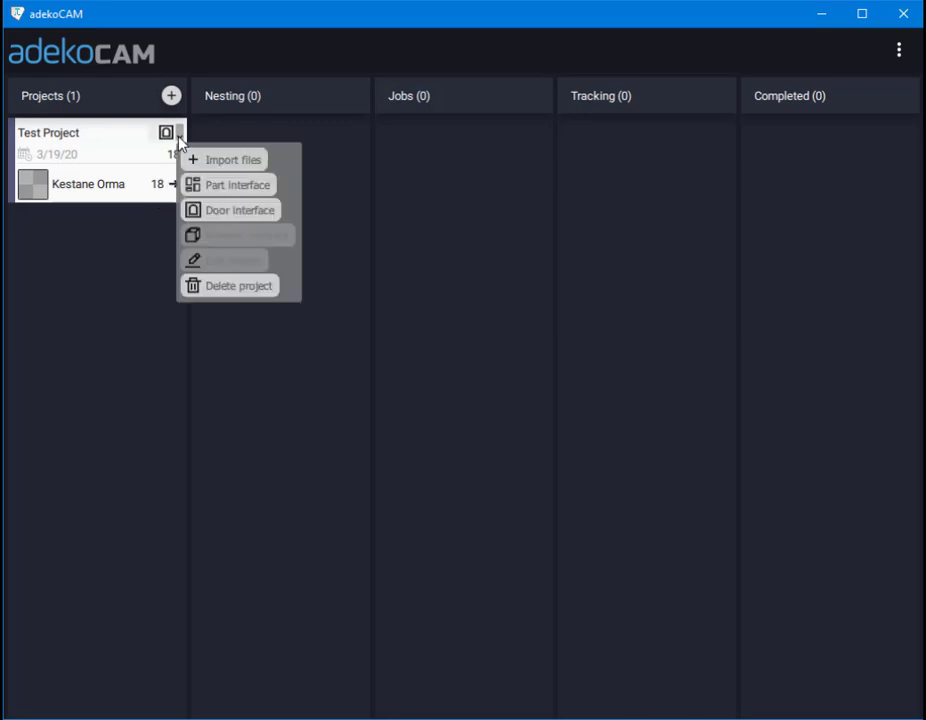
pyautogui.click(264, 212)
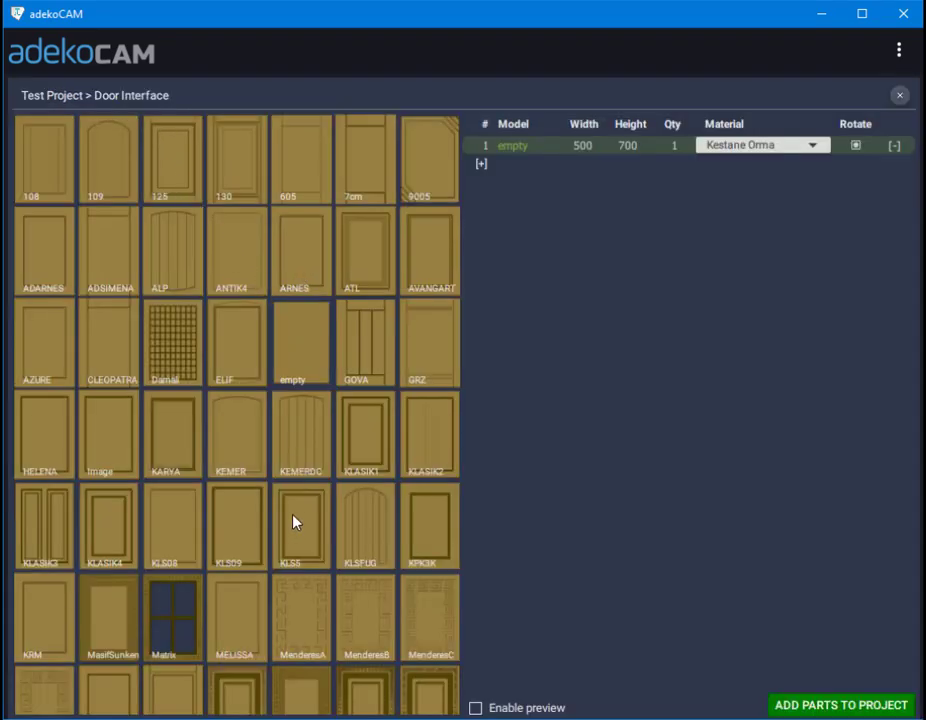
# Browse the door model library and view an enlarged preview of the Matrix model
pyautogui.scroll(-1, 294, 521)
pyautogui.scroll(-1, 295, 470)
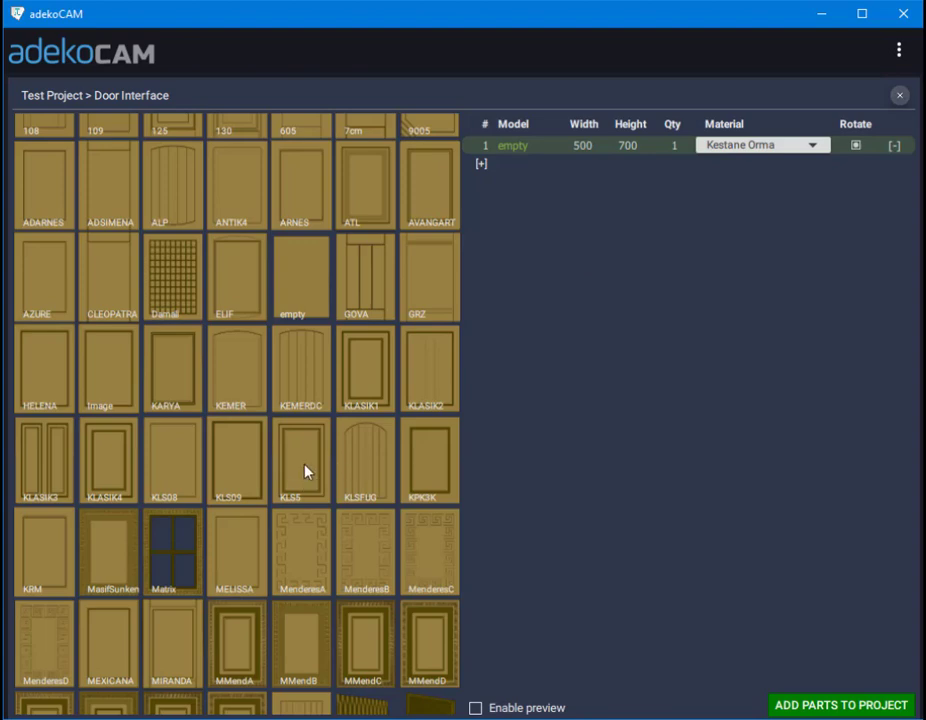
pyautogui.moveTo(306, 472); pyautogui.dragTo(288, 250)
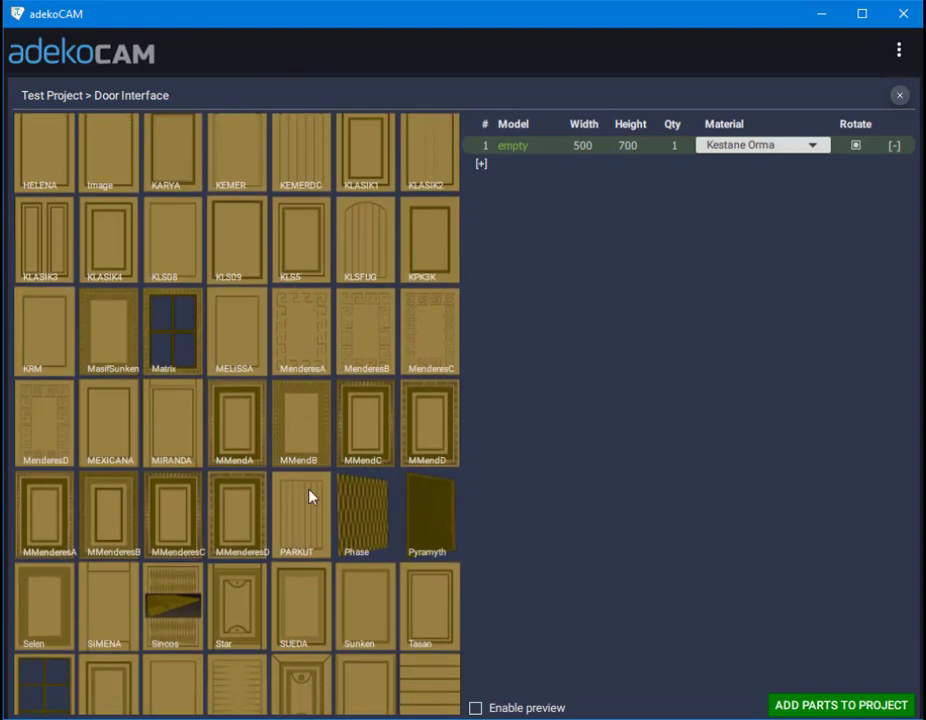
pyautogui.scroll(-1, 308, 519)
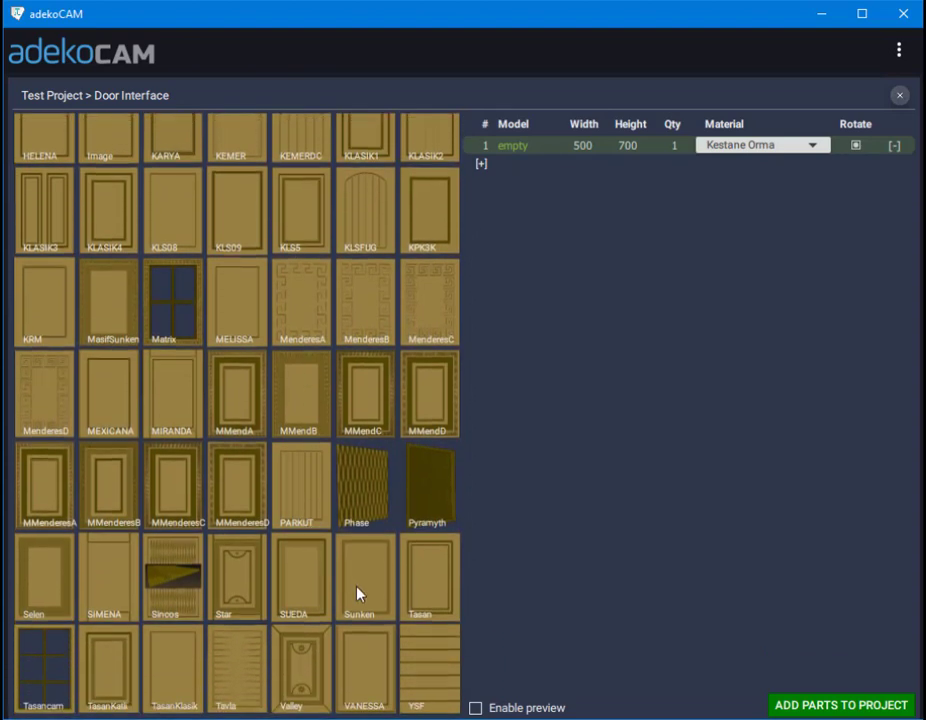
pyautogui.scroll(5, 358, 594)
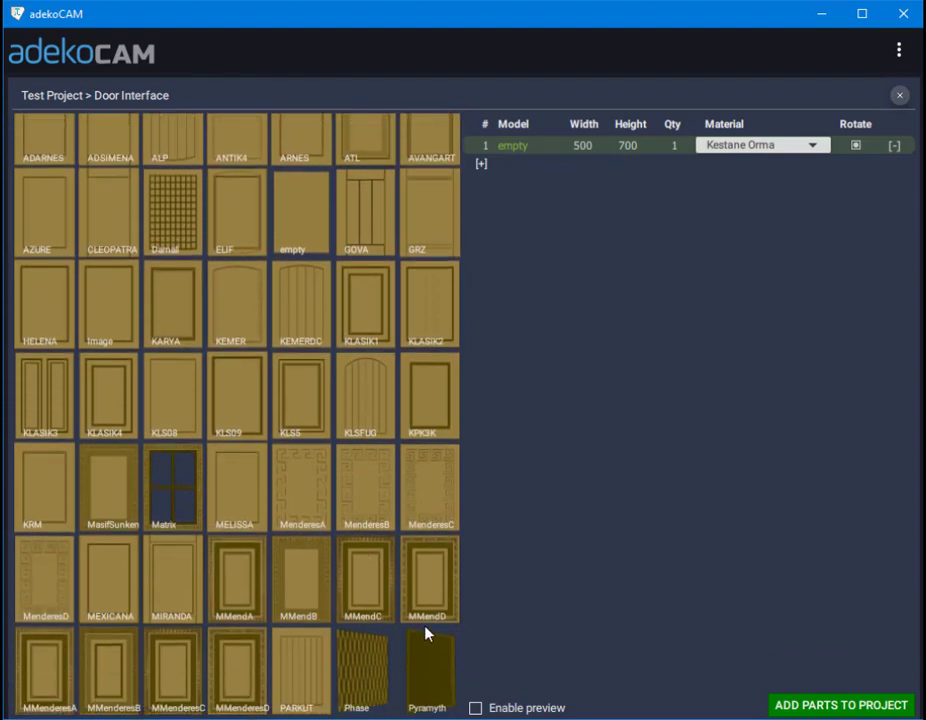
pyautogui.click(475, 707)
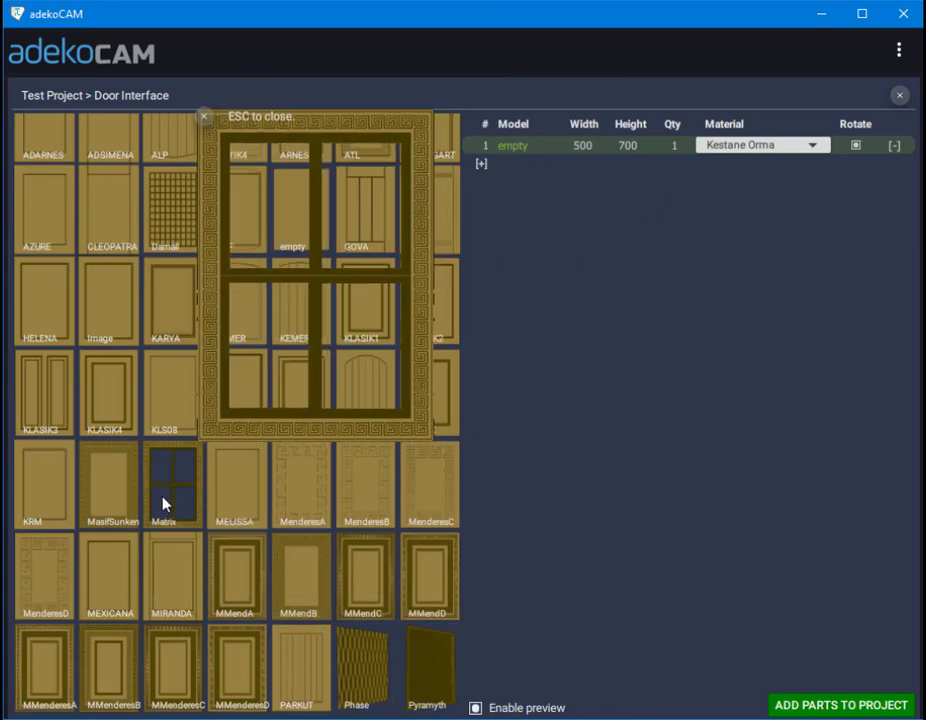
pyautogui.click(486, 708)
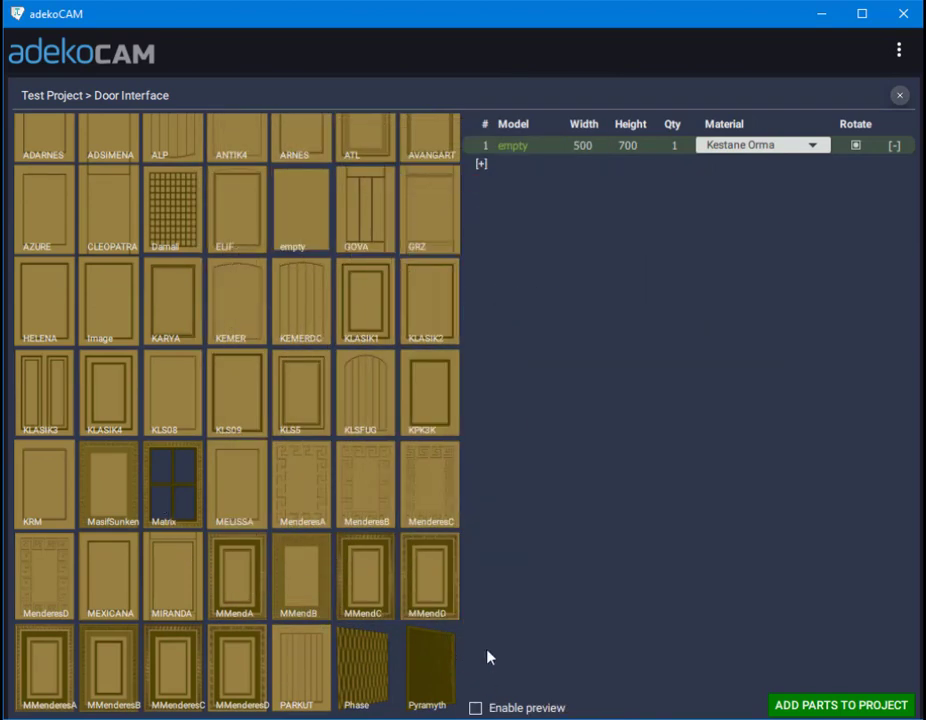
# Add five more doors with the empty model, 500 by 700, to the door list
pyautogui.click(481, 166)
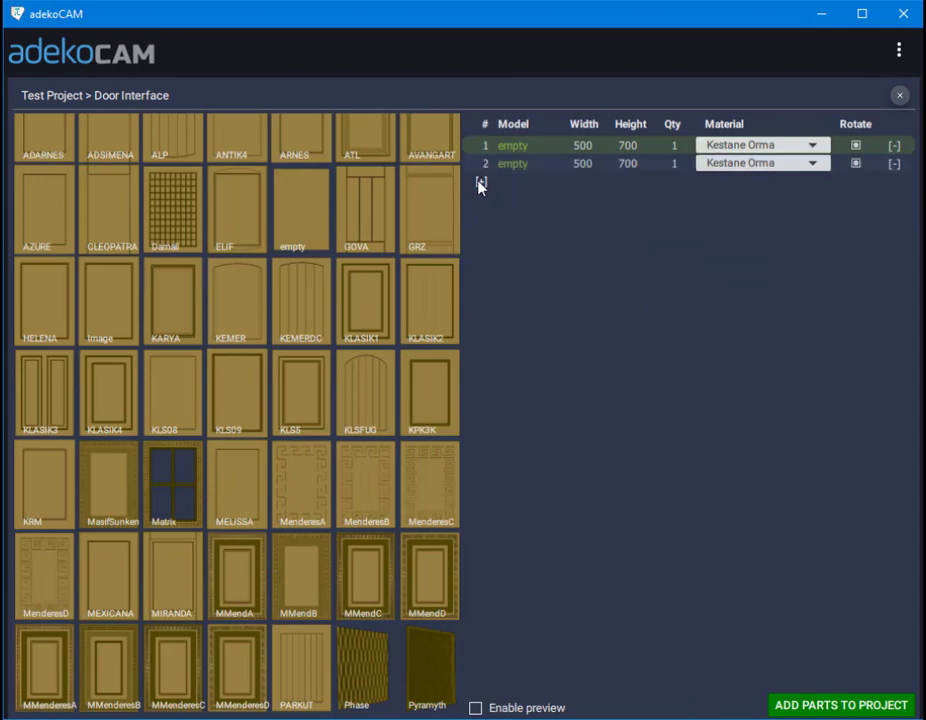
pyautogui.click(480, 182)
pyautogui.click(480, 199)
pyautogui.click(481, 216)
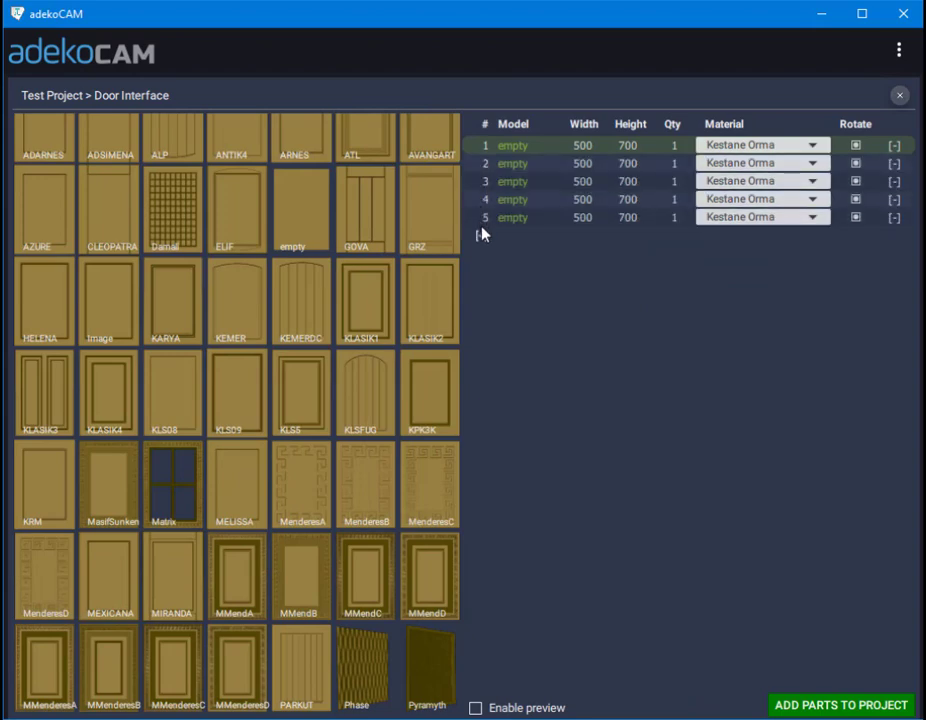
pyautogui.click(482, 234)
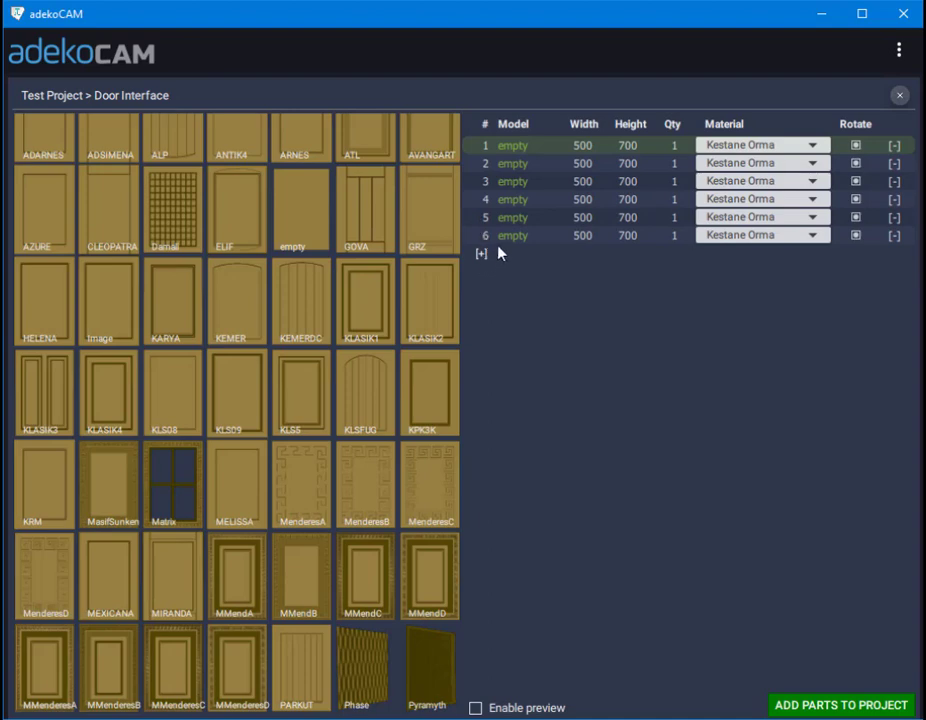
# Extend the door list with rows 7 and 8, keeping the empty model and the 500 by 700 size
pyautogui.doubleClick(506, 238)
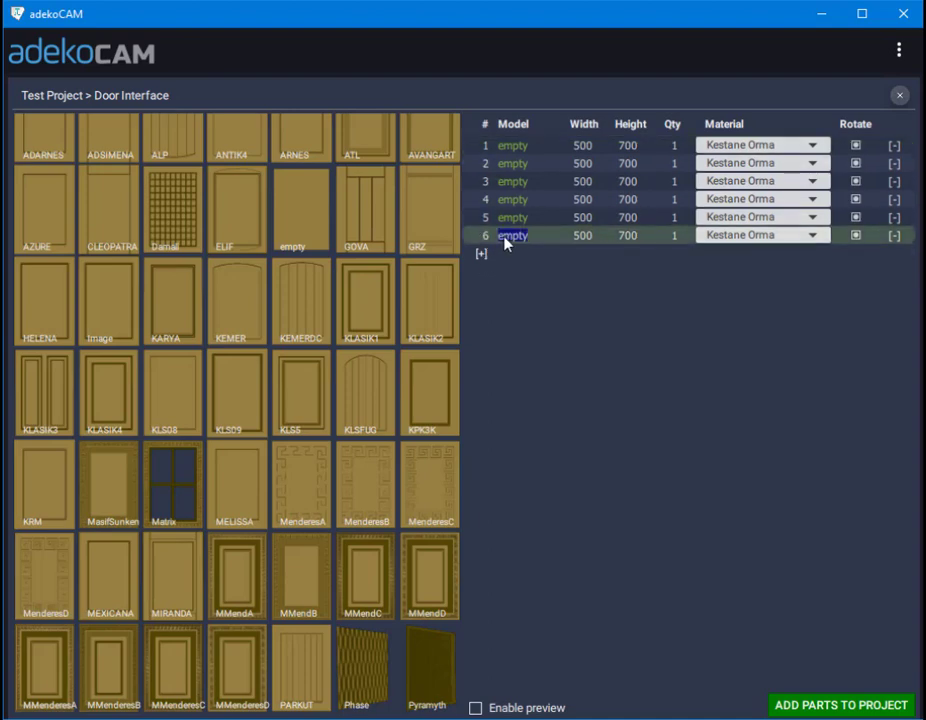
pyautogui.press('Tab')
pyautogui.press('Tab')
pyautogui.press('Tab')
pyautogui.press('Tab')
pyautogui.press('Tab')
pyautogui.press('Tab')
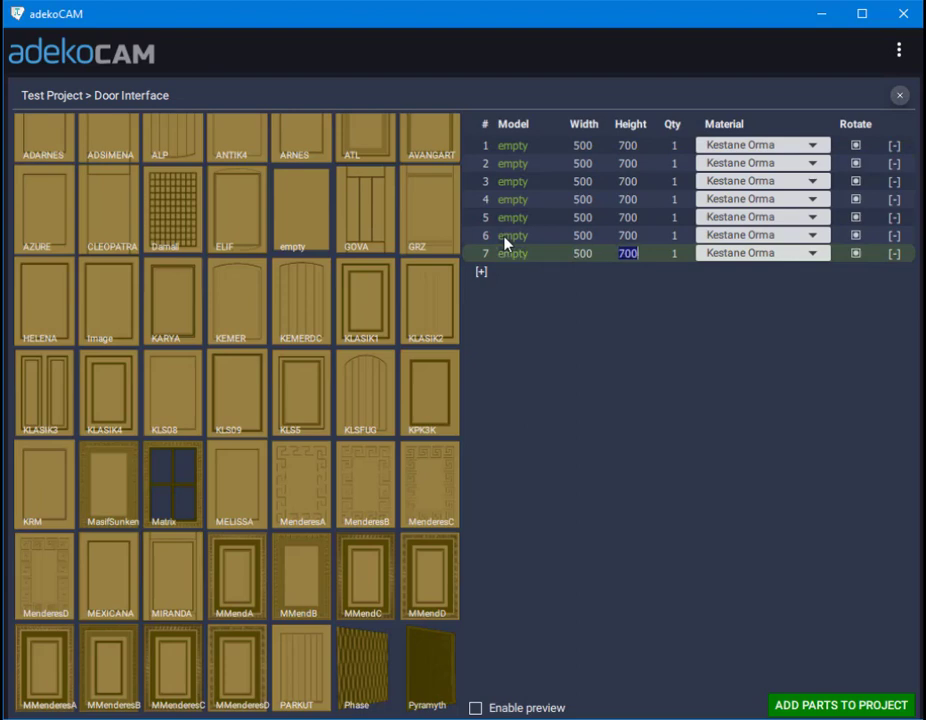
pyautogui.press('Escape')
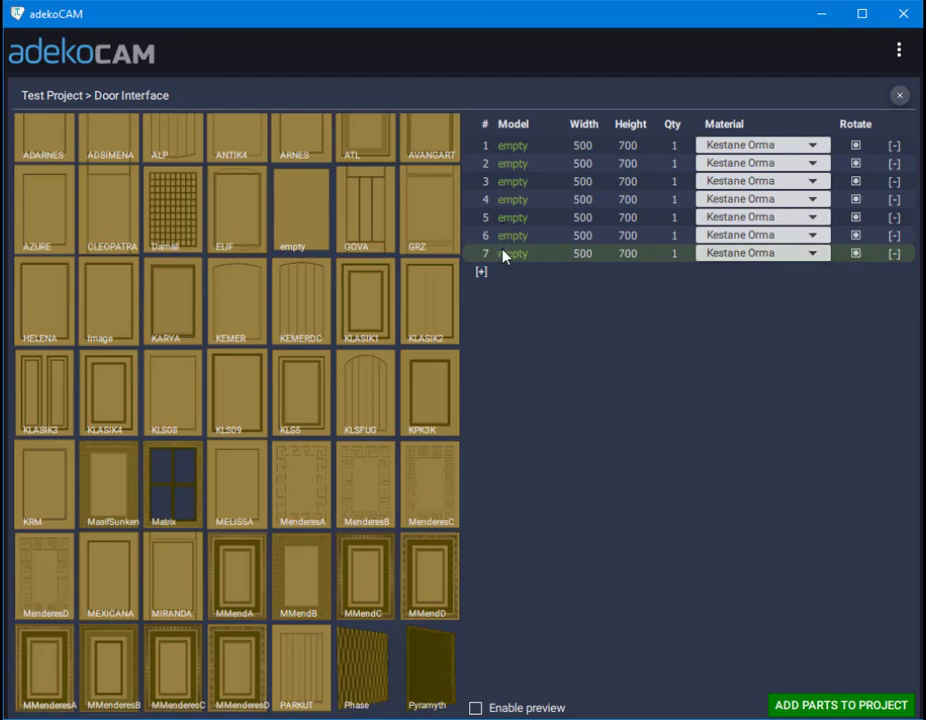
pyautogui.doubleClick(506, 255)
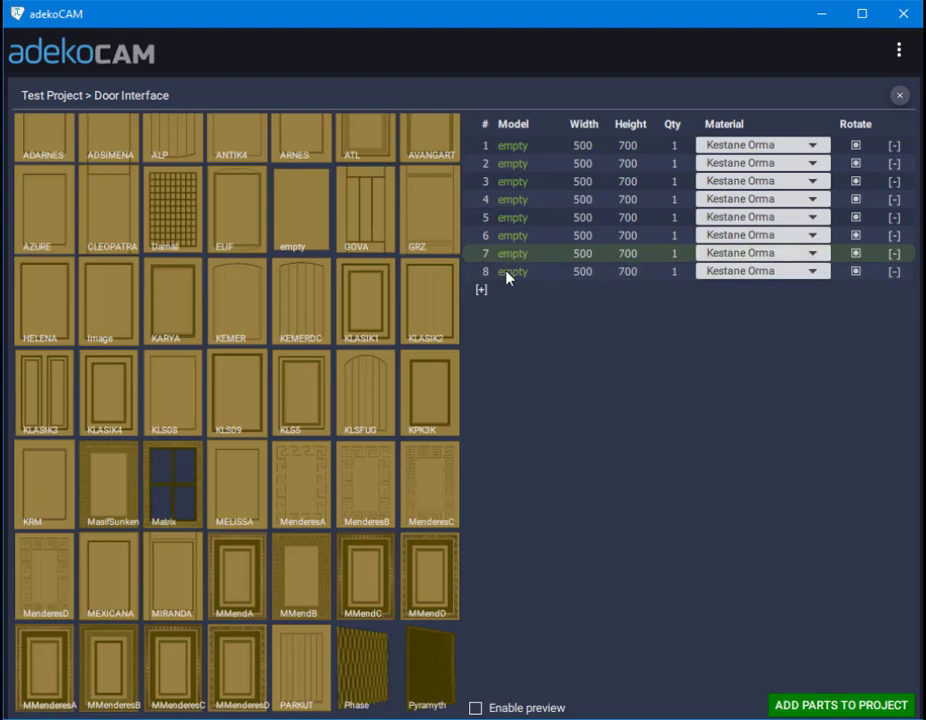
# Set the model of door 7 to AVANGART and add three more doors of that model to the list
pyautogui.click(423, 236)
pyautogui.write('GART')
pyautogui.click(481, 290)
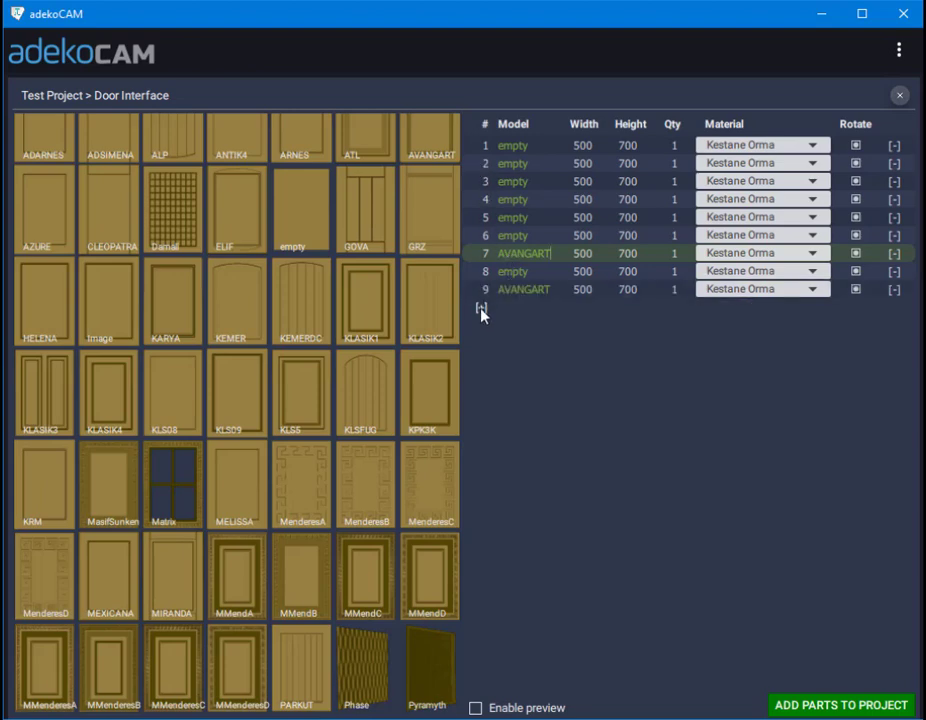
pyautogui.click(481, 308)
pyautogui.click(481, 326)
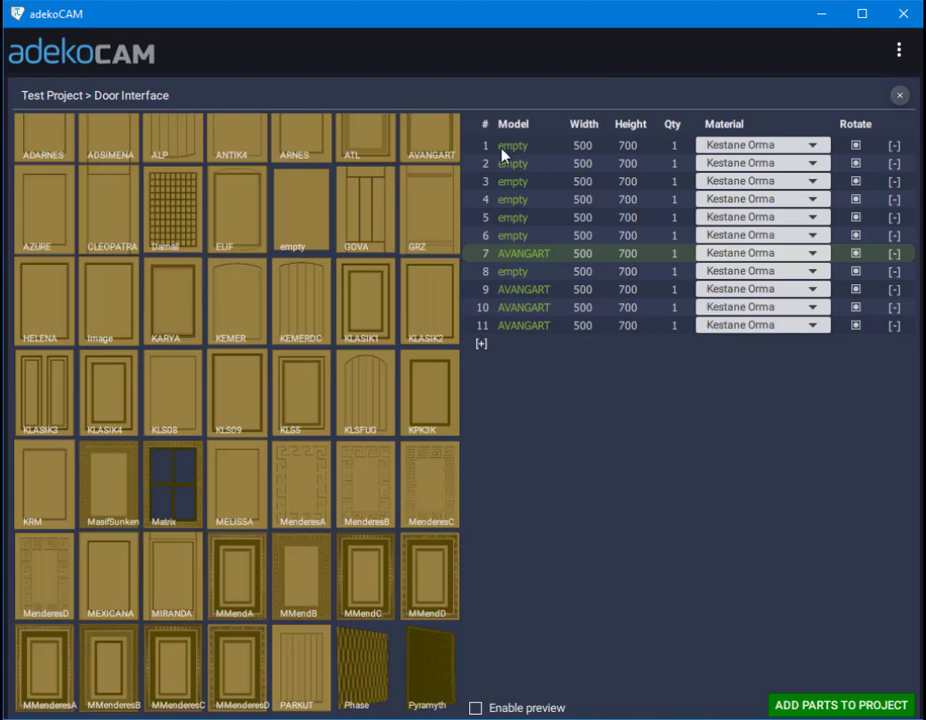
# Assign the models GRZ, GOVA and GRZ to doors 1 to 3
pyautogui.click(507, 152)
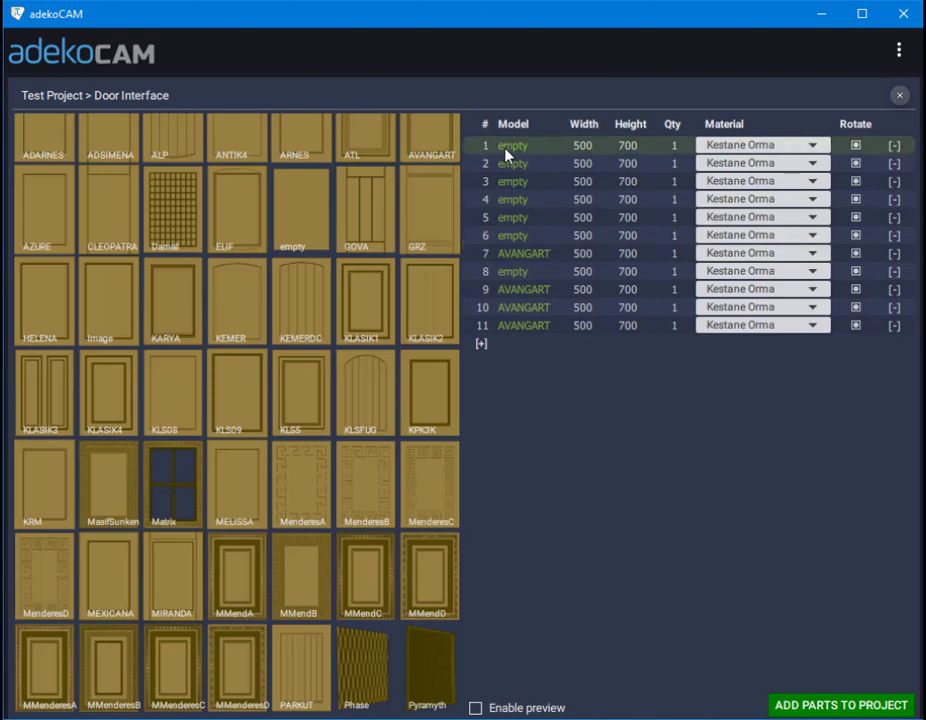
pyautogui.click(443, 155)
pyautogui.click(436, 200)
pyautogui.click(376, 213)
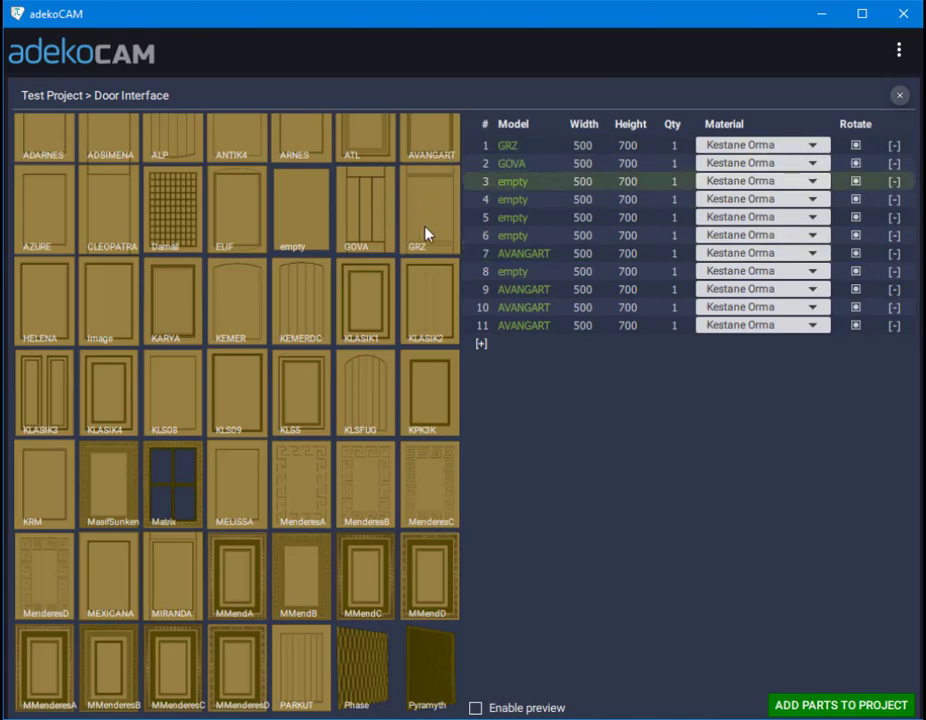
pyautogui.click(428, 234)
# Assign the models KLASIK2, KLASIK1, KPK3K, KLSFUG, MenderesC and MenderesB to doors 4 to 9
pyautogui.click(436, 295)
pyautogui.click(378, 320)
pyautogui.click(405, 390)
pyautogui.click(388, 400)
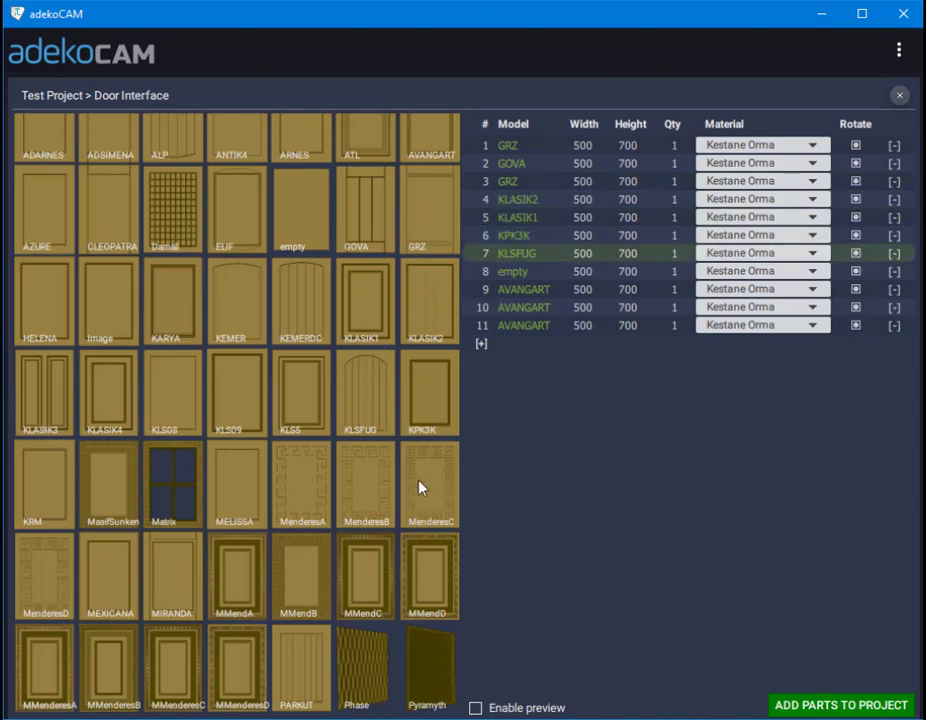
pyautogui.click(420, 488)
pyautogui.click(380, 482)
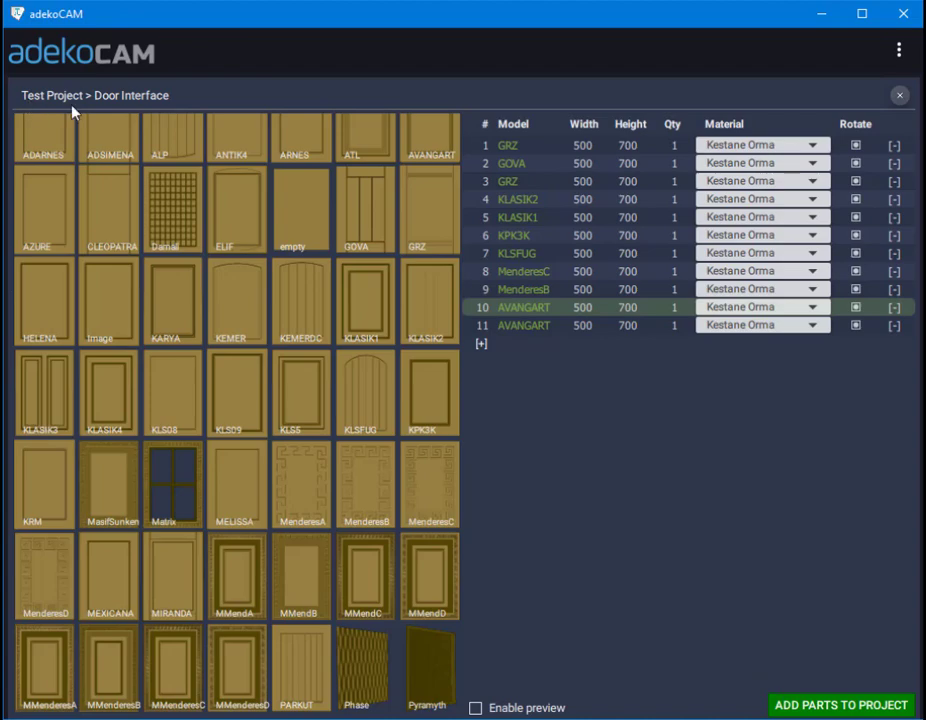
pyautogui.click(531, 326)
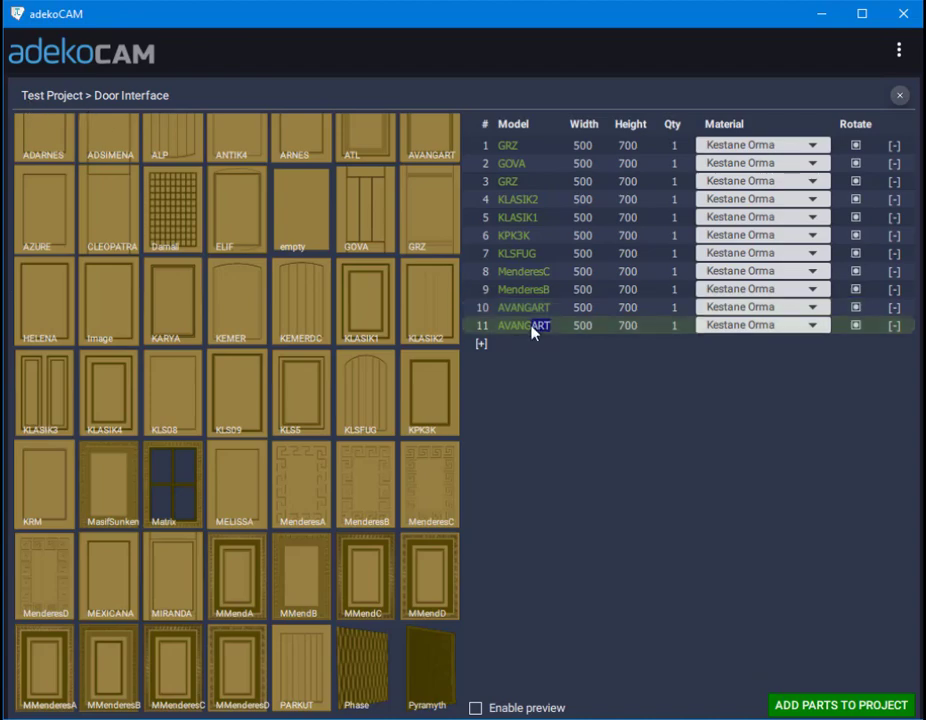
pyautogui.hotkey('ctrl', 's')
pyautogui.moveTo(536, 72); pyautogui.dragTo(597, 80)
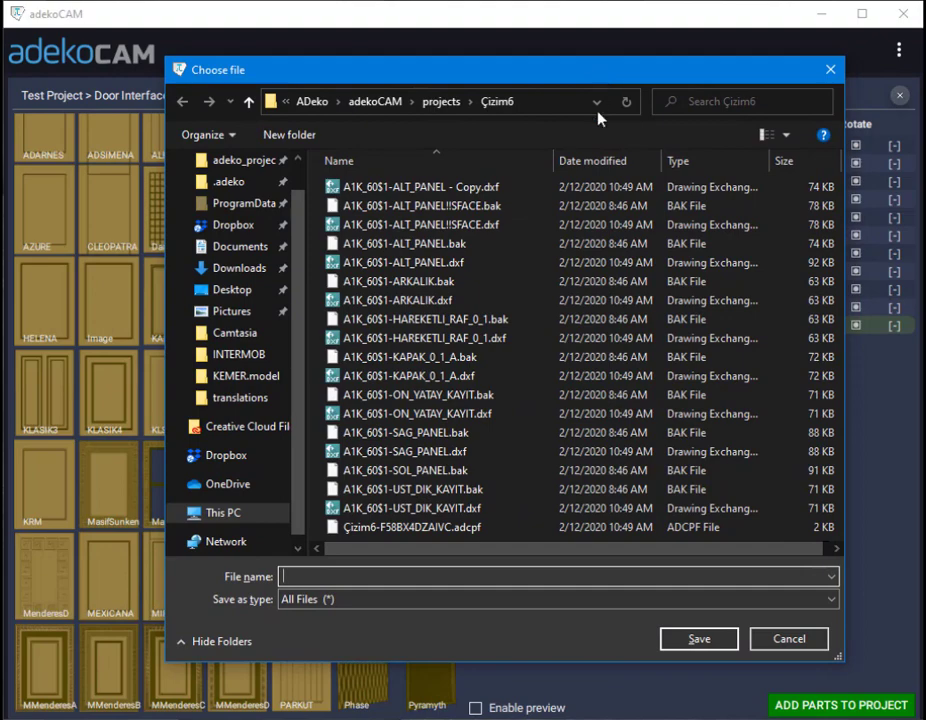
pyautogui.click(787, 640)
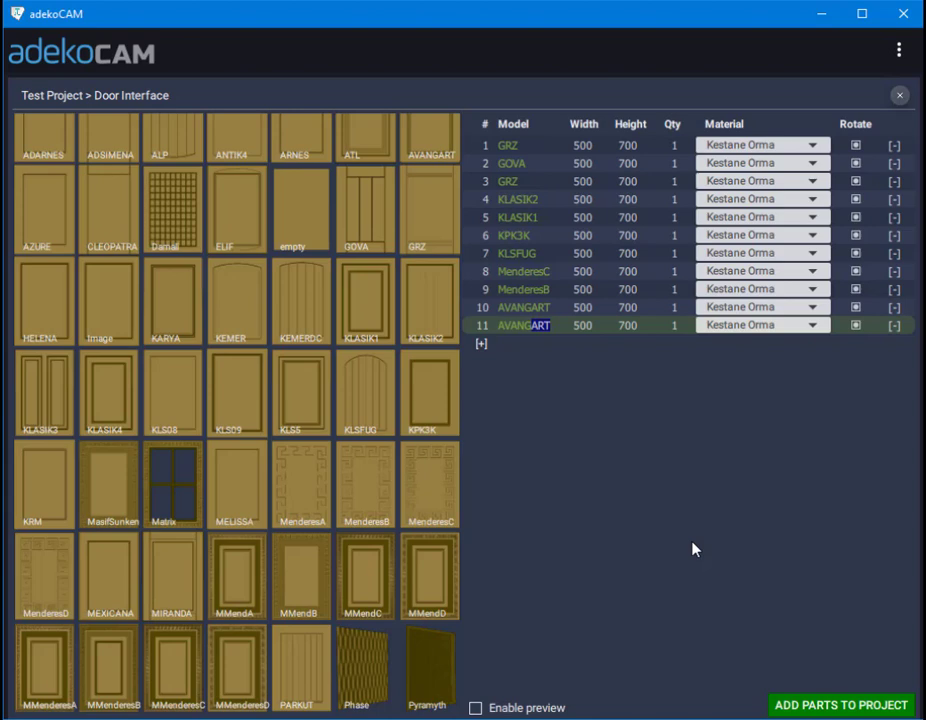
# Remove the KPK3K and KLSFUG doors from the door list
pyautogui.click(895, 238)
pyautogui.click(895, 238)
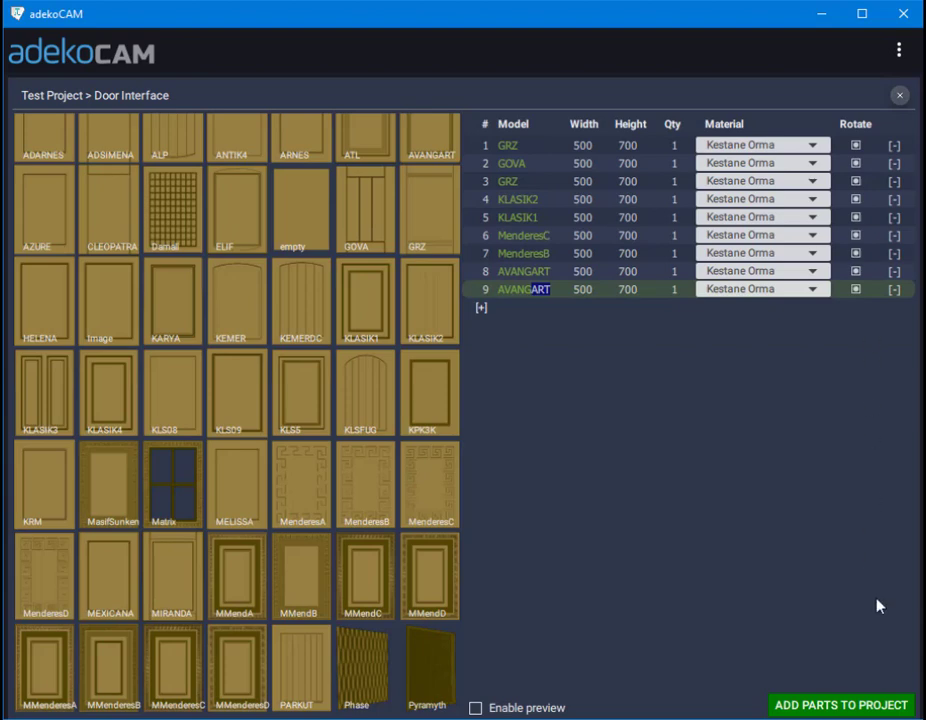
# Add the listed doors to Test Project with part layer PANEL and edge band filter LMM, and move the Kestane Orma parts to Nesting
pyautogui.click(884, 706)
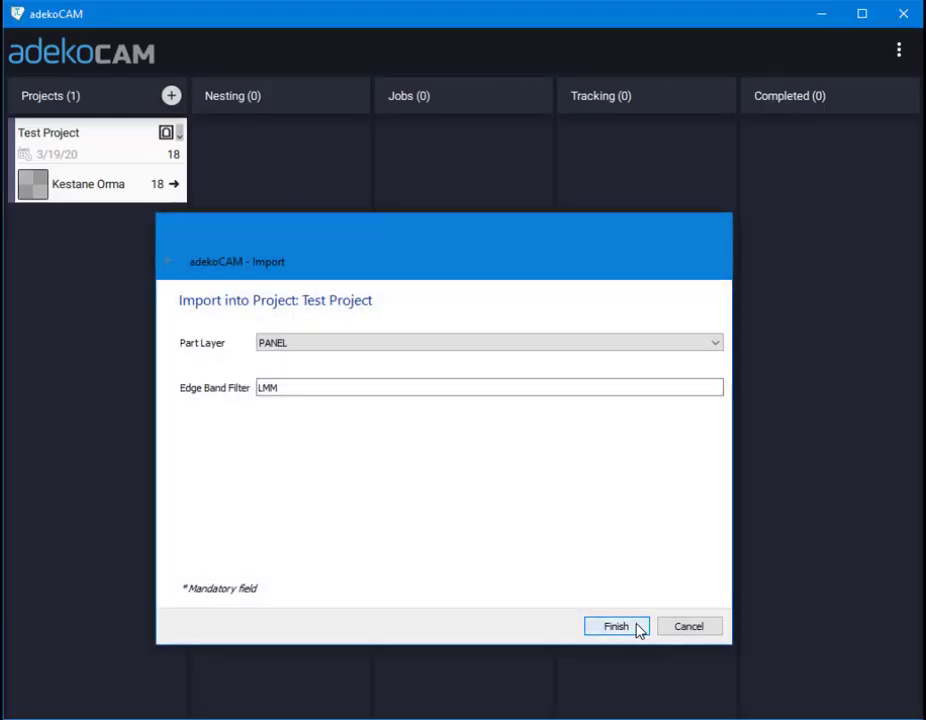
pyautogui.click(639, 626)
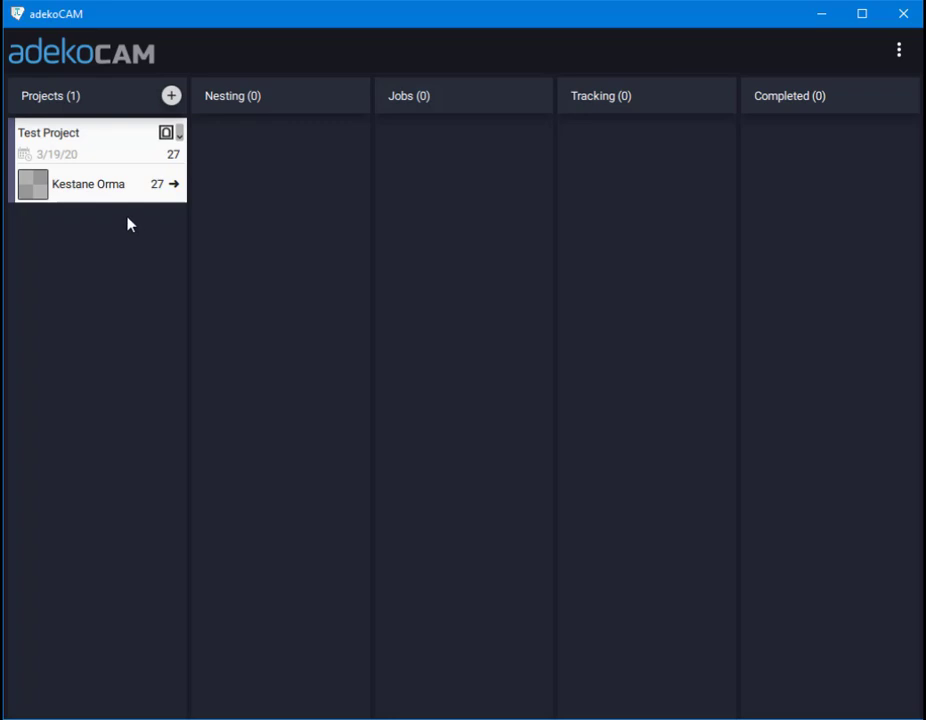
pyautogui.moveTo(116, 190); pyautogui.dragTo(251, 228)
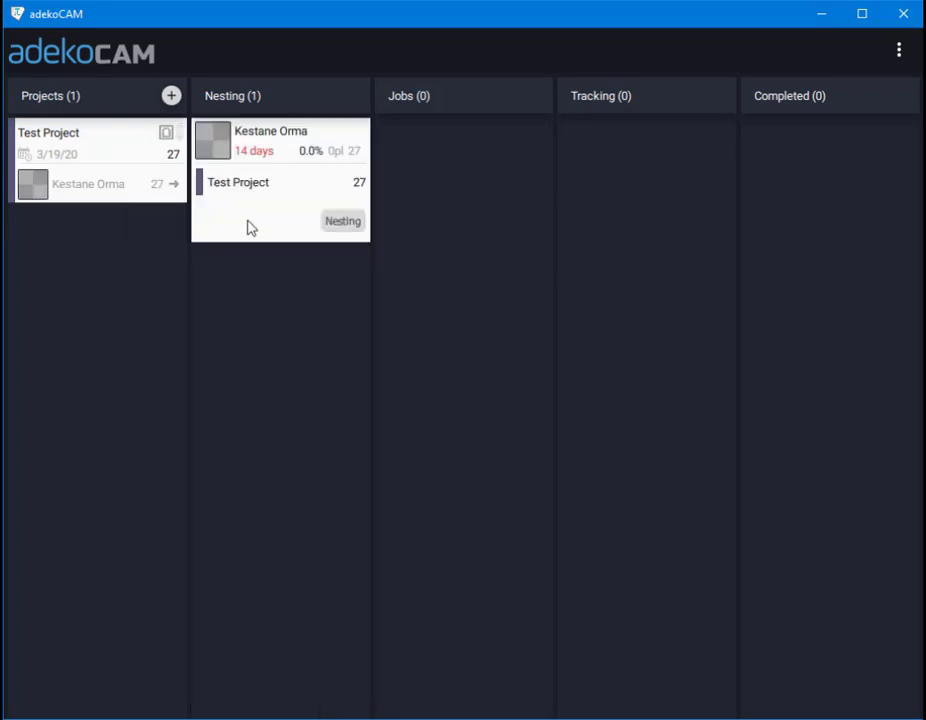
# Optimize the Kestane Orma cut plan using the 3660 x 1830 plate stock and move the nesting to Jobs
pyautogui.click(338, 222)
pyautogui.click(155, 498)
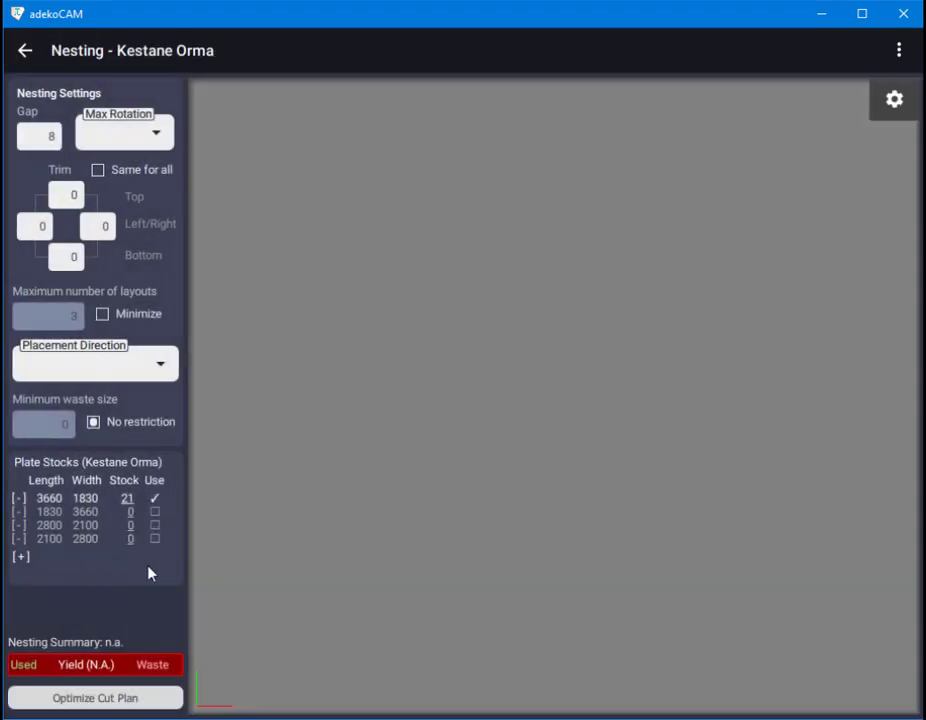
pyautogui.click(132, 697)
pyautogui.click(25, 52)
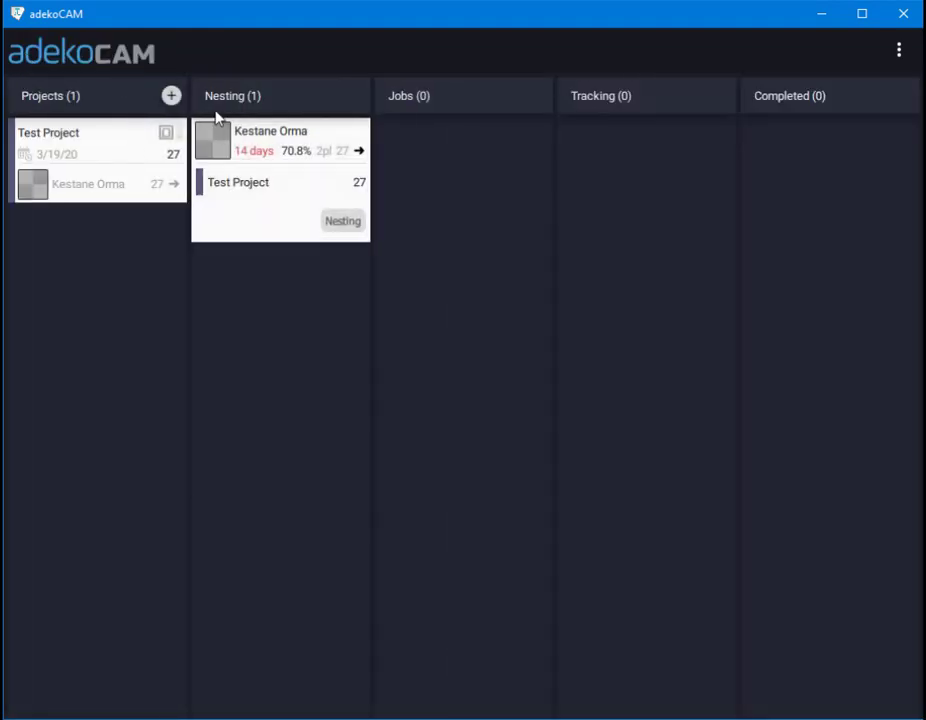
pyautogui.moveTo(330, 155); pyautogui.dragTo(513, 243)
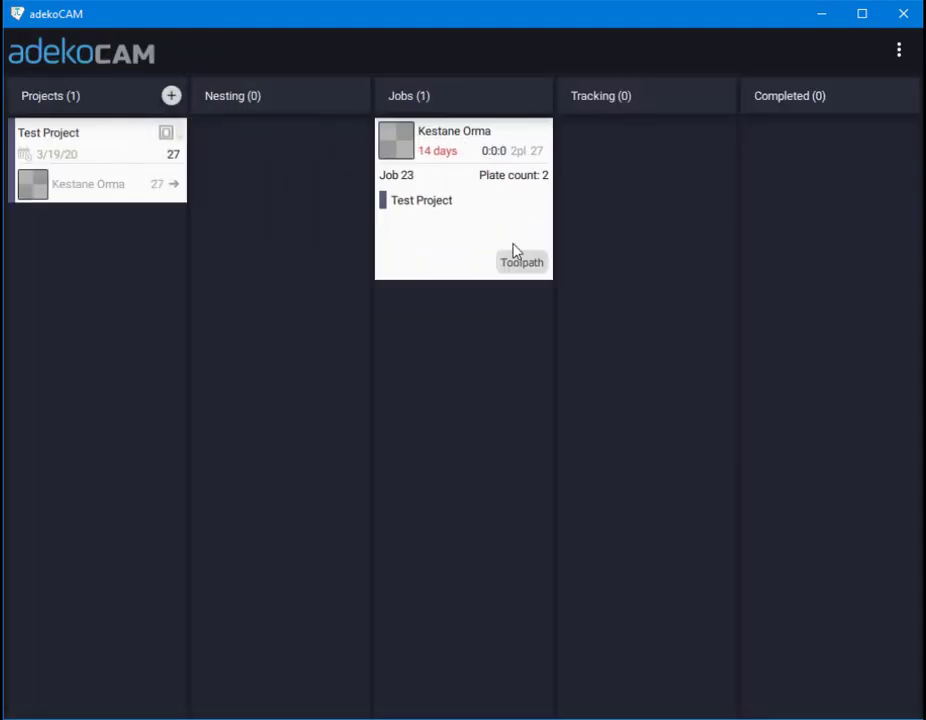
# Calculate the toolpath of the Kestane Orma job with the arbitrary procedure and generate its NC code
pyautogui.click(522, 263)
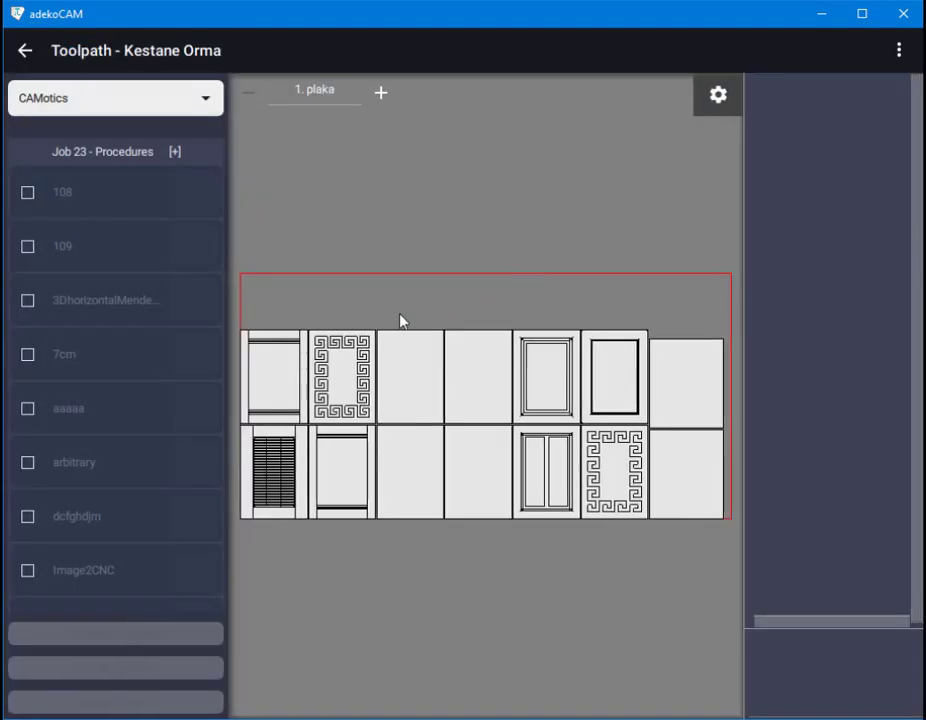
pyautogui.click(28, 462)
pyautogui.click(86, 636)
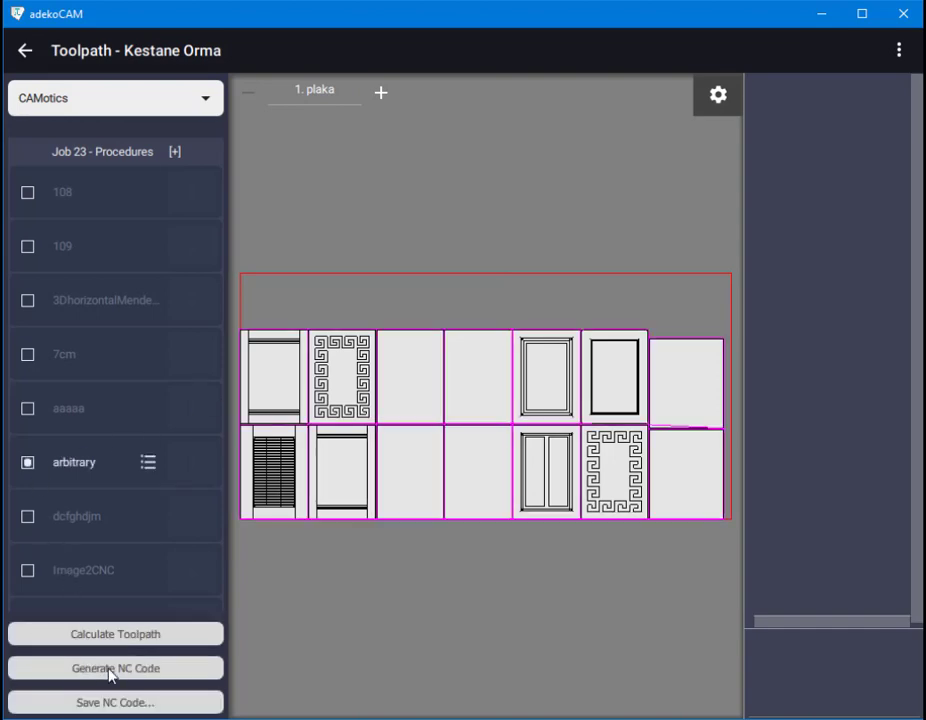
pyautogui.click(83, 668)
# Return to the project board and move the Kestane Orma job from Jobs to Tracking
pyautogui.click(24, 52)
pyautogui.moveTo(407, 176); pyautogui.dragTo(650, 165)
pyautogui.moveTo(727, 263); pyautogui.dragTo(721, 269)
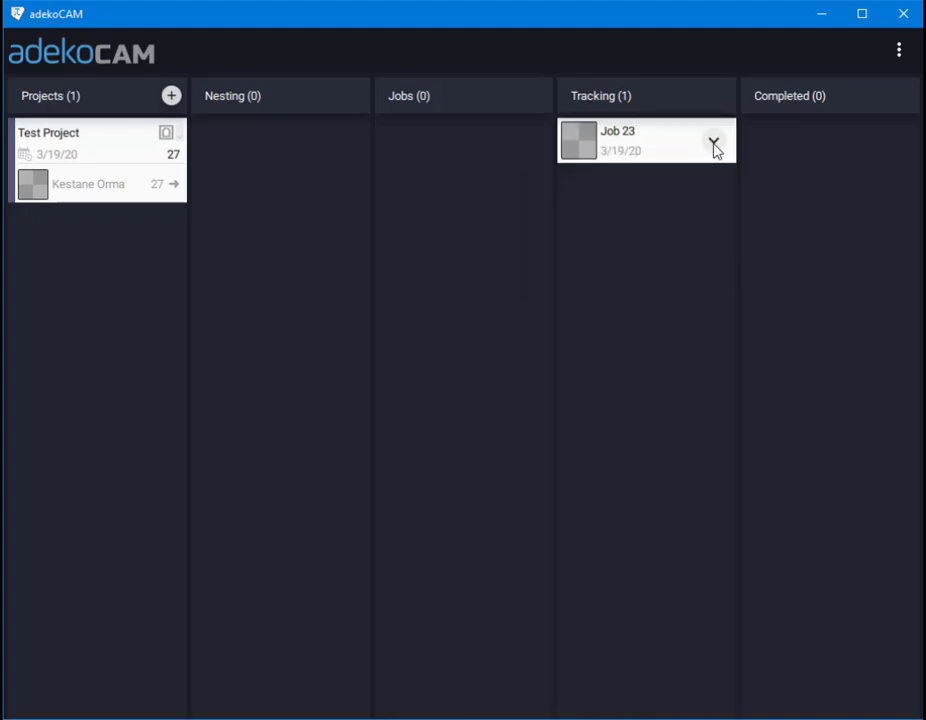
# Open the labels of Job 23, bring up part labels from the plate layout in print mode, and return to the board
pyautogui.click(715, 146)
pyautogui.click(722, 274)
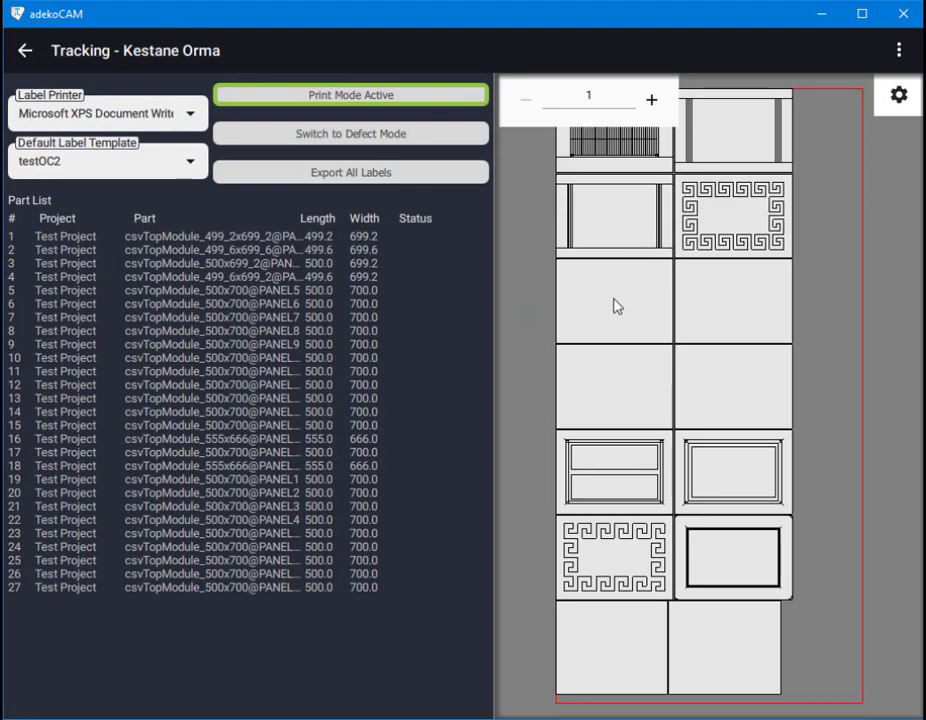
pyautogui.click(712, 537)
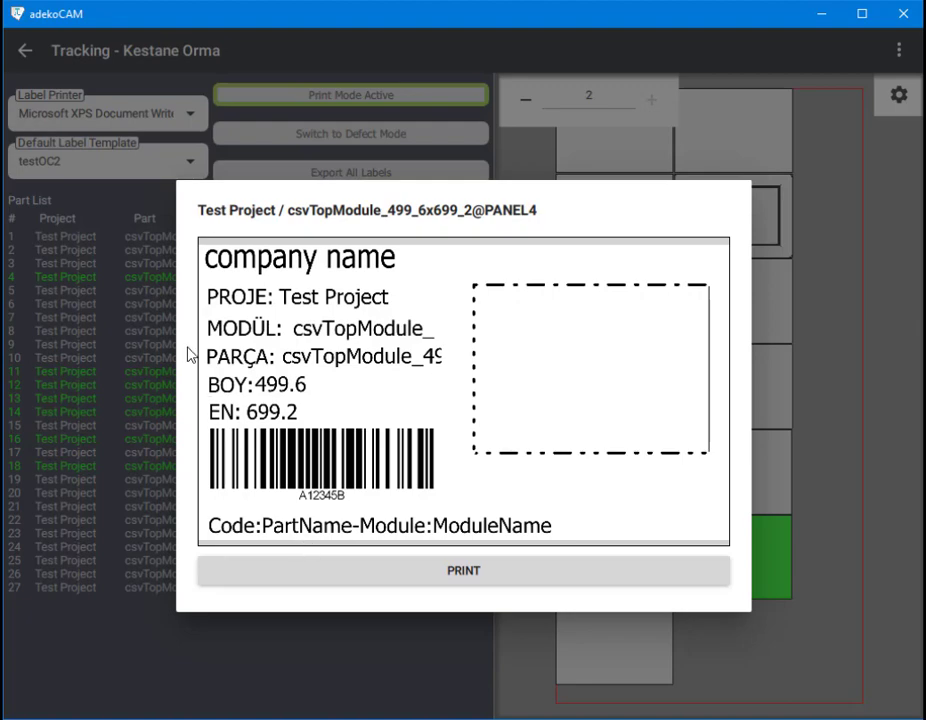
pyautogui.click(25, 54)
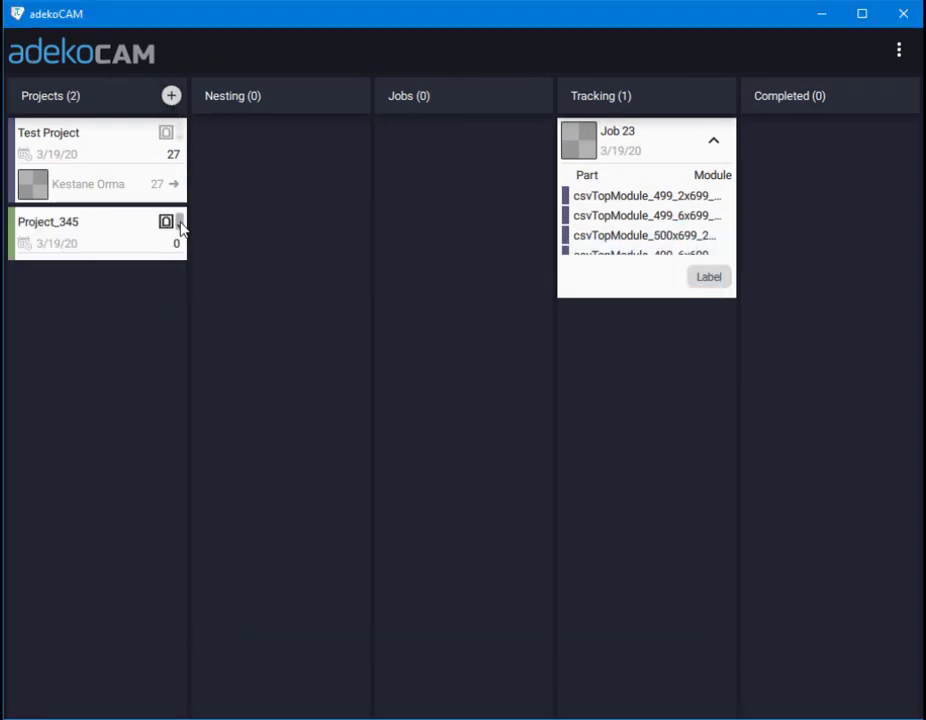
# Open the available actions for Project_345
pyautogui.click(180, 223)
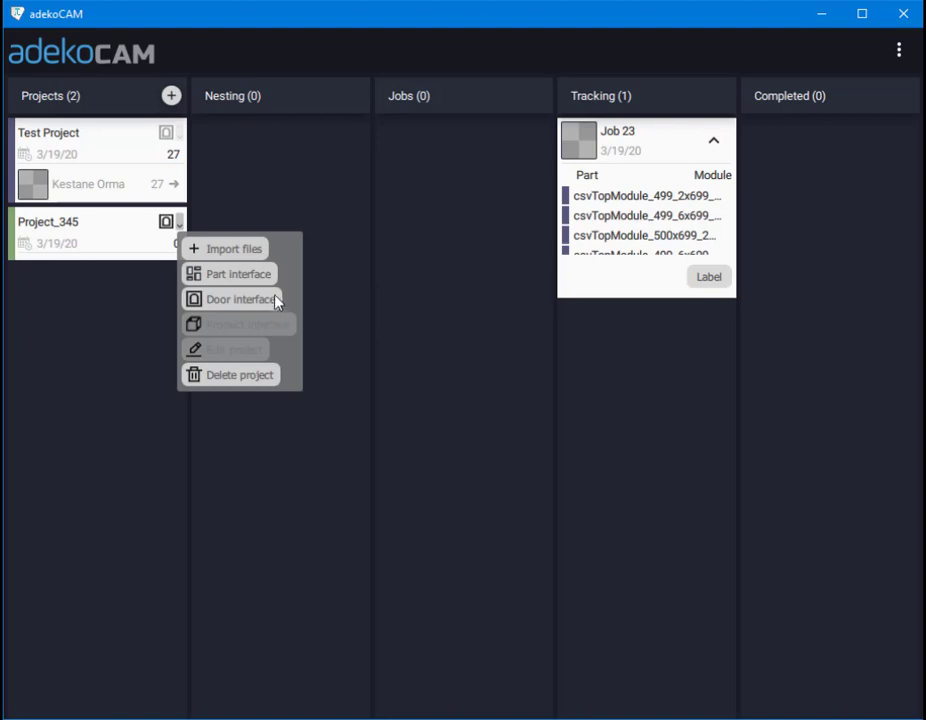